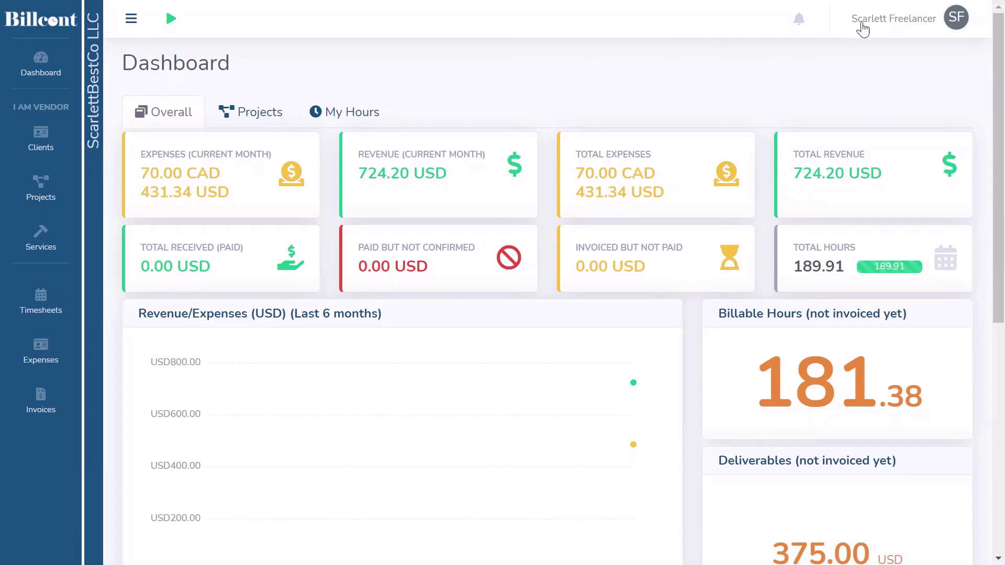
Step: Open the My Organization page and review its invoice, timesheet, tax, payment, plan, completed orders and users sections
click(883, 21)
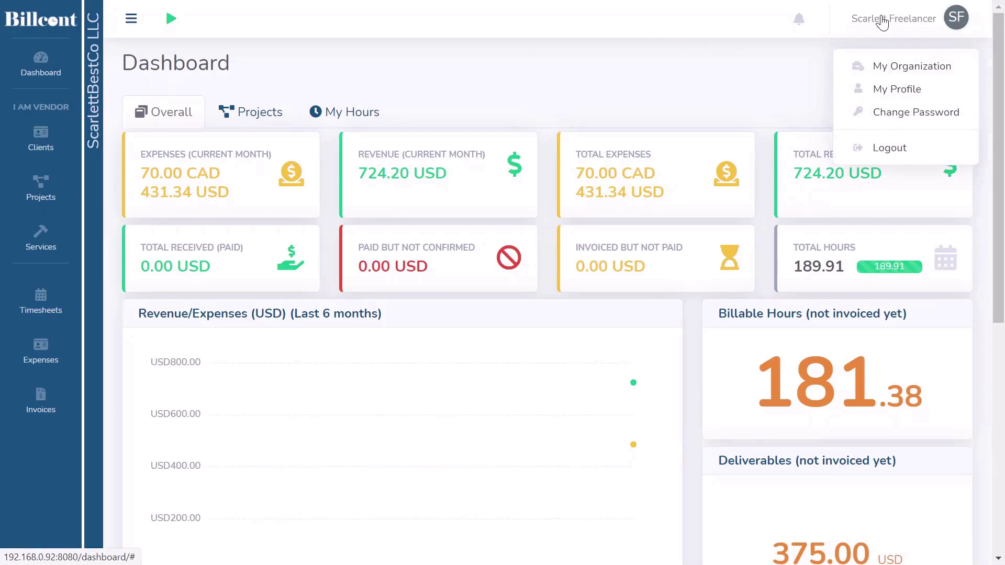
click(896, 74)
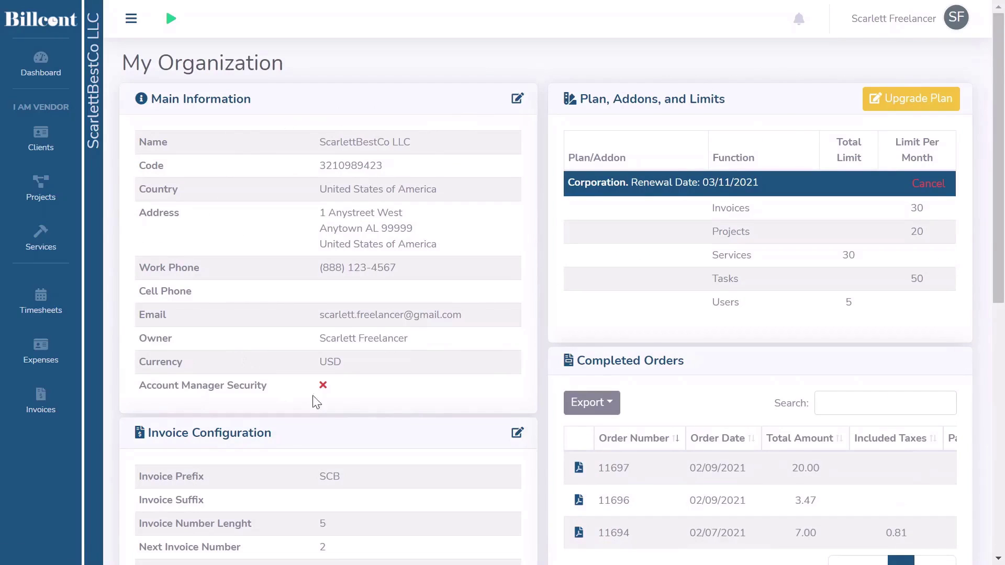
scroll(498, 314, down, 6)
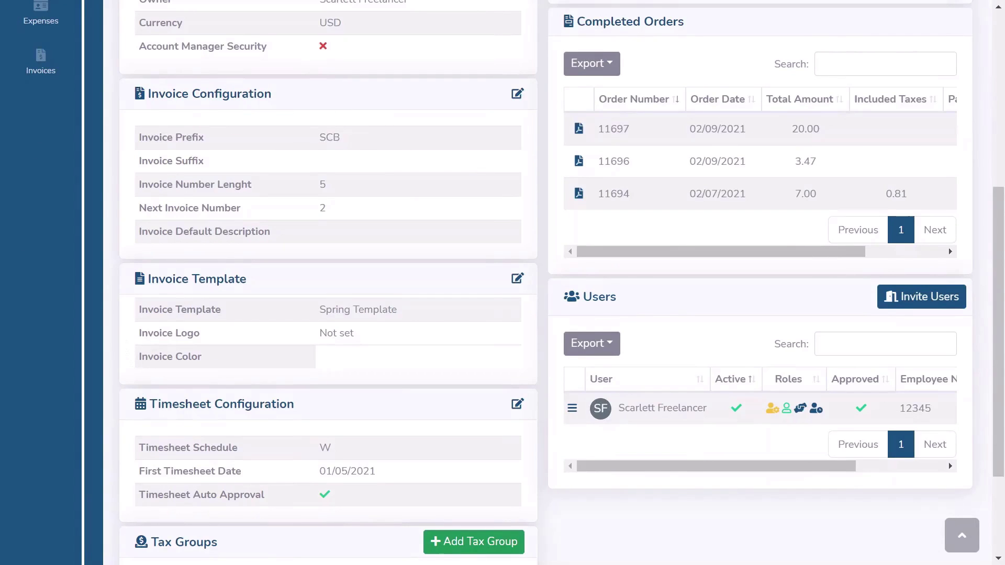
scroll(459, 408, down, 3)
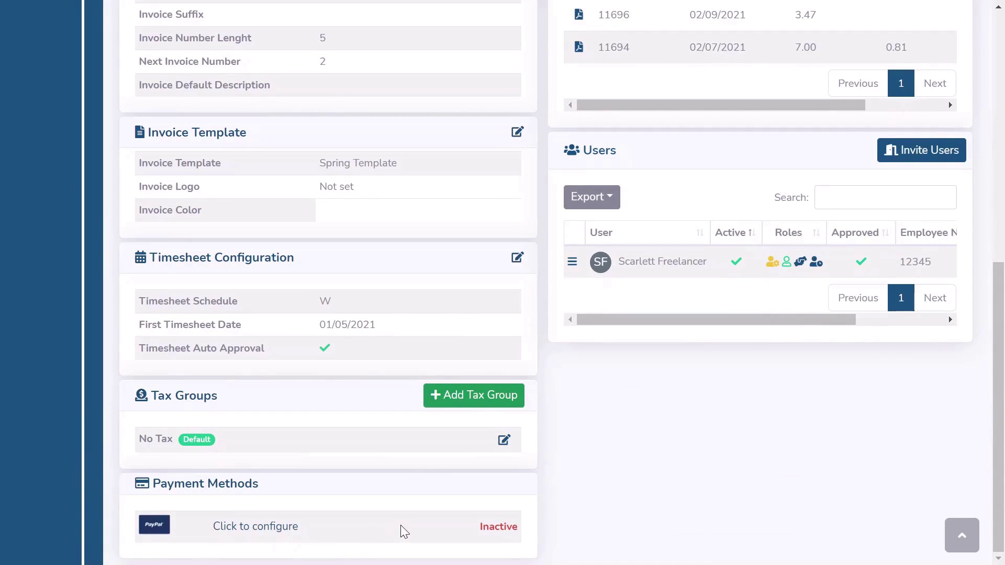
scroll(630, 435, up, 3)
scroll(630, 435, up, 6)
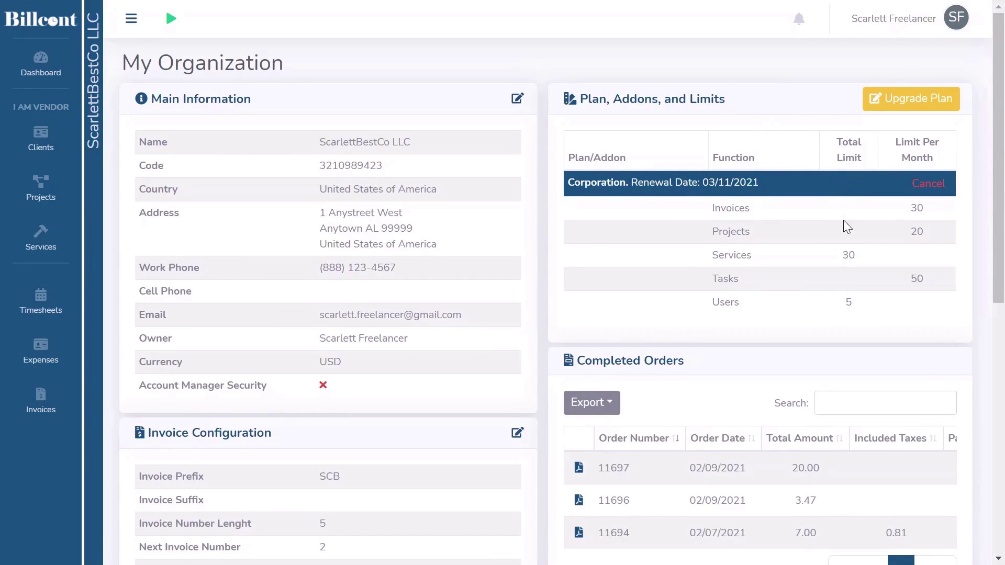
scroll(844, 309, down, 6)
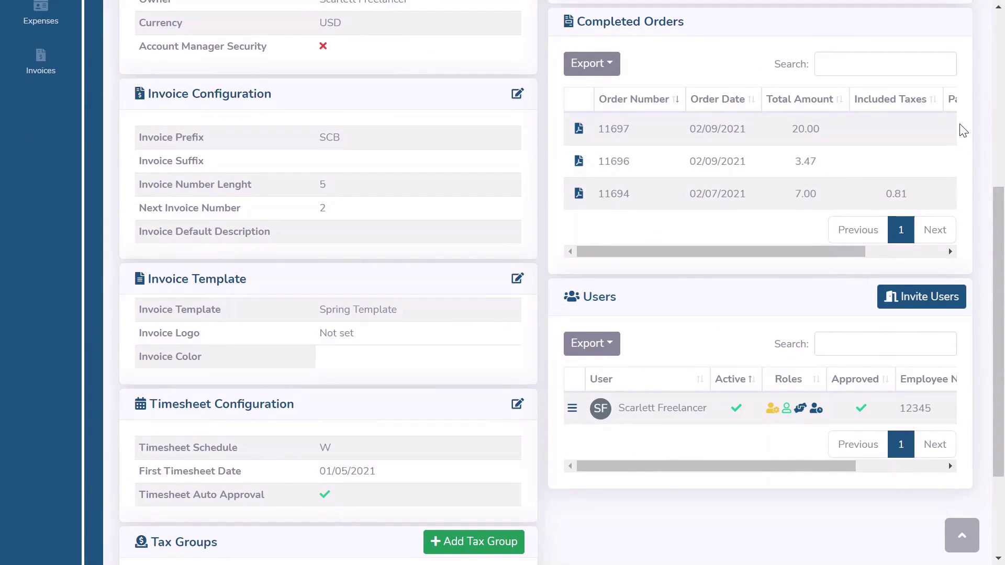
scroll(964, 131, up, 6)
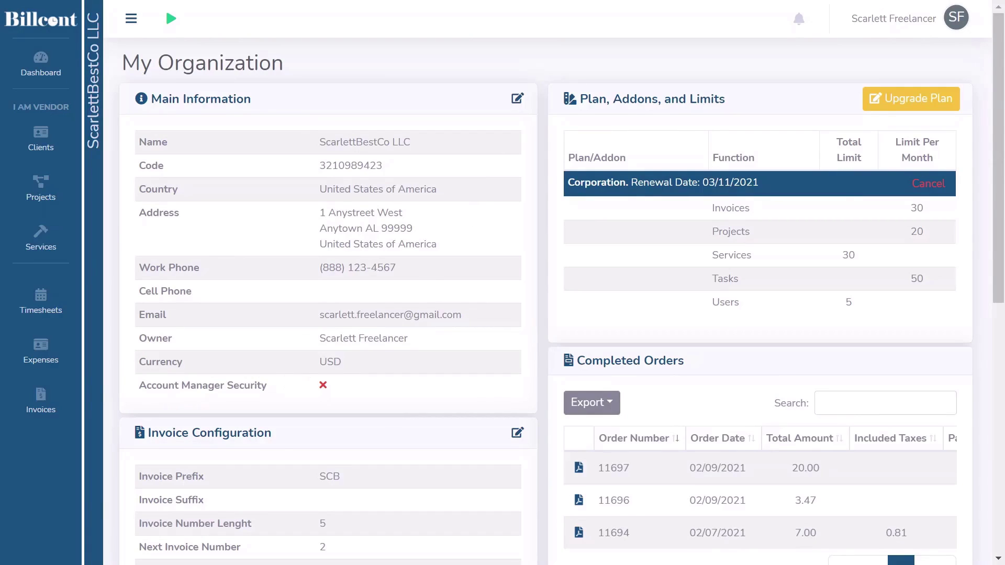
Step: Check the Account Manager Security setting and resubmit the organization's main information with its existing details
drag(139, 385, 268, 386)
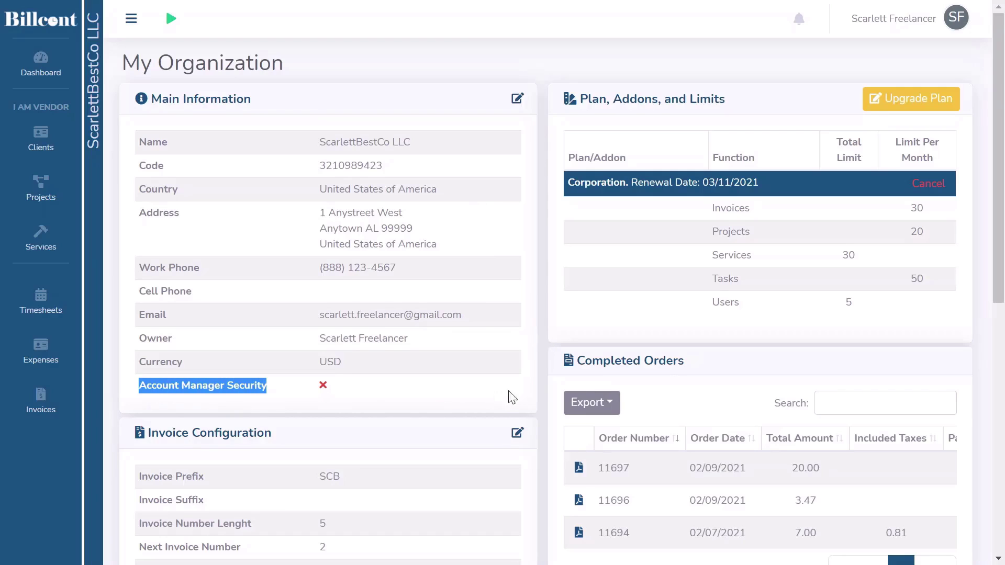
click(530, 390)
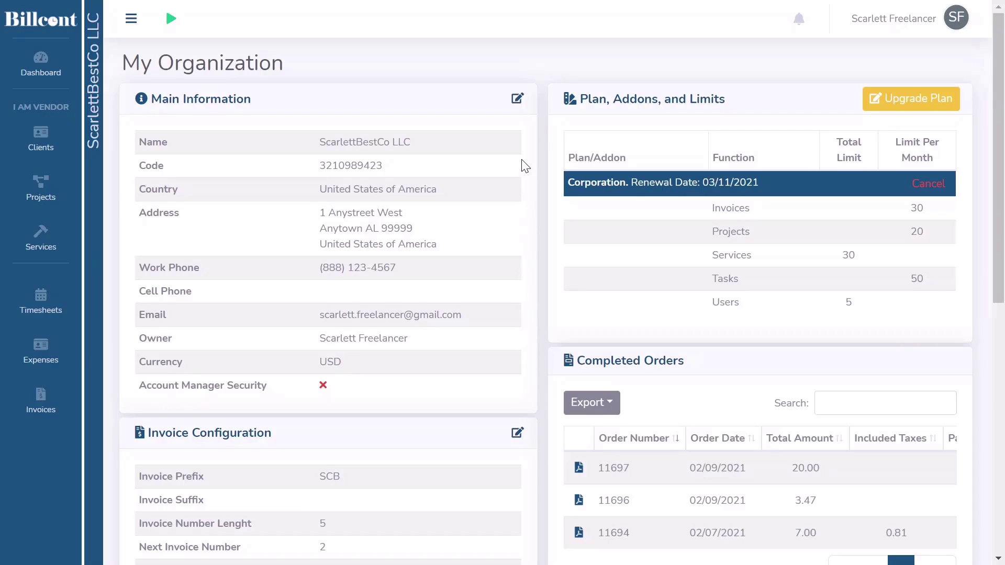
click(517, 101)
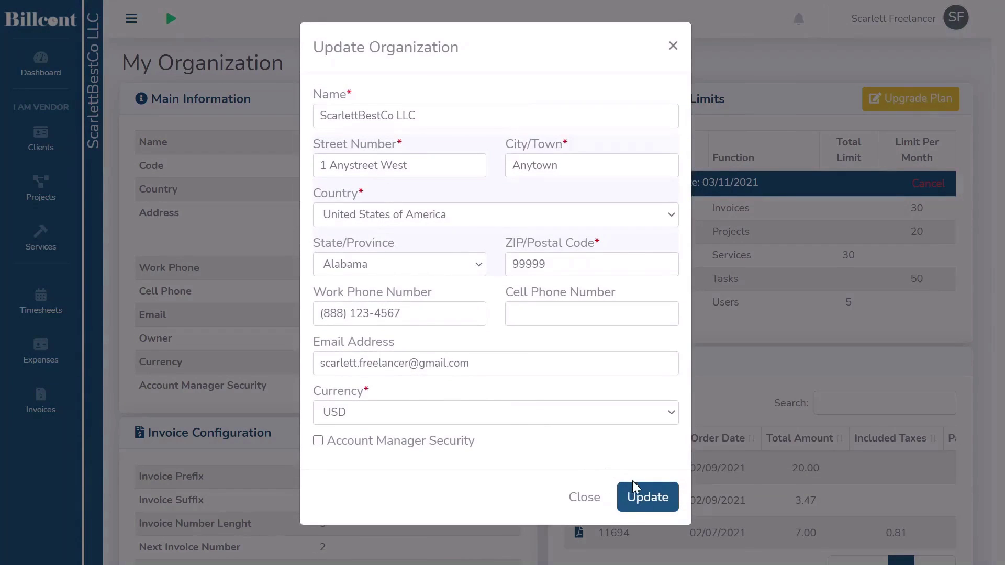
click(650, 498)
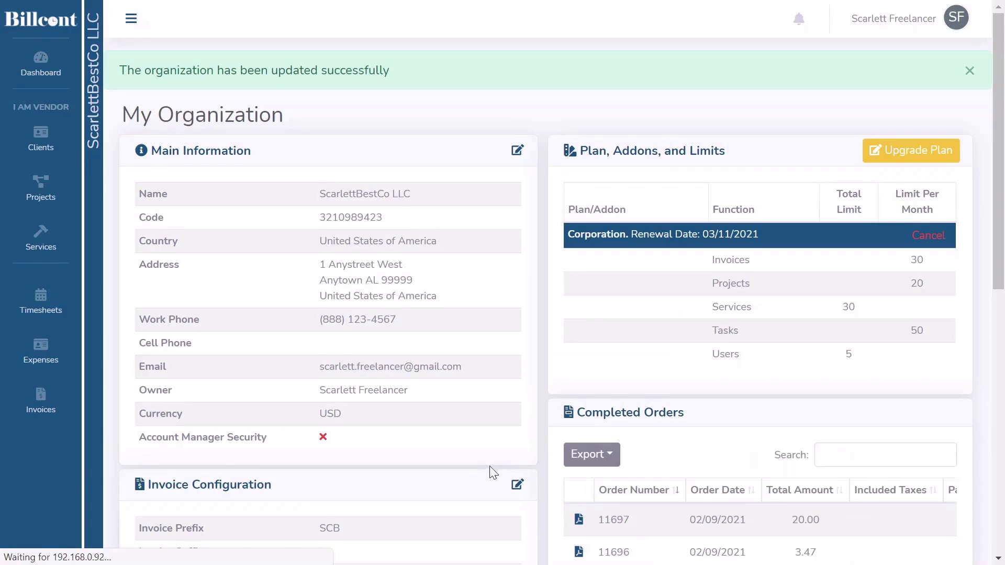
Step: Set the Invoice Default Description to "Please pay for the invoice using PayPal" in the invoice configuration and save it
scroll(445, 466, down, 2)
scroll(446, 466, down, 2)
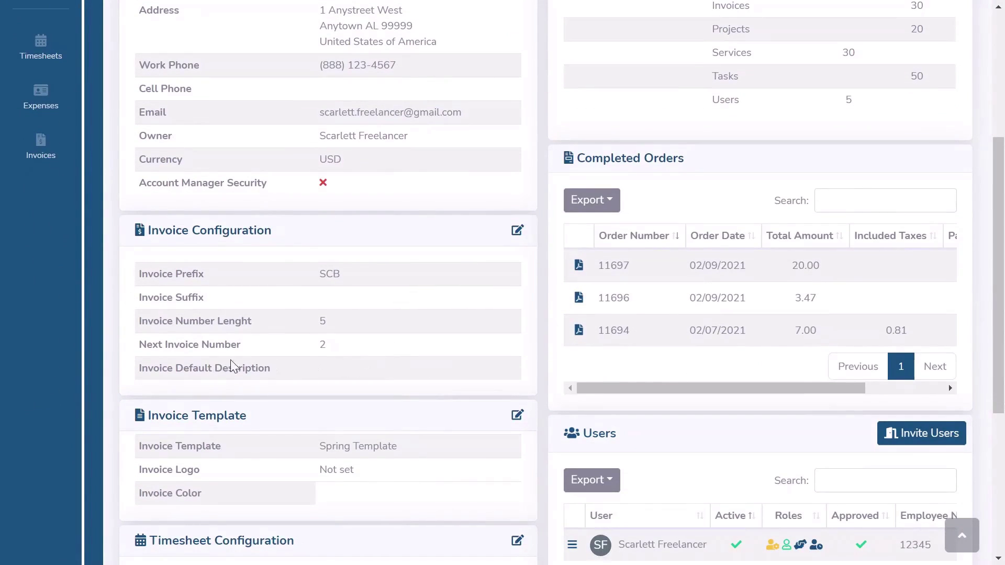
scroll(142, 367, down, 1)
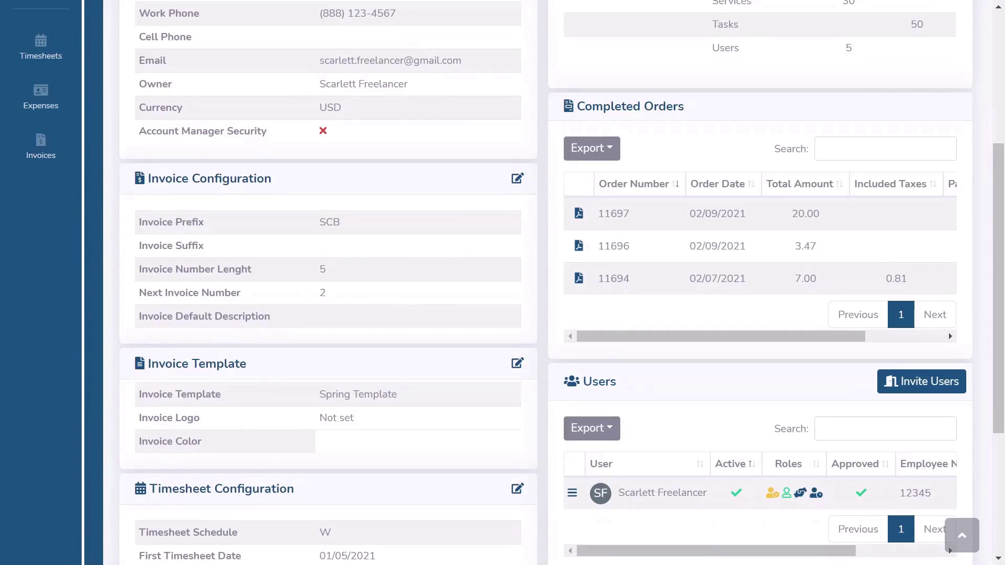
click(517, 180)
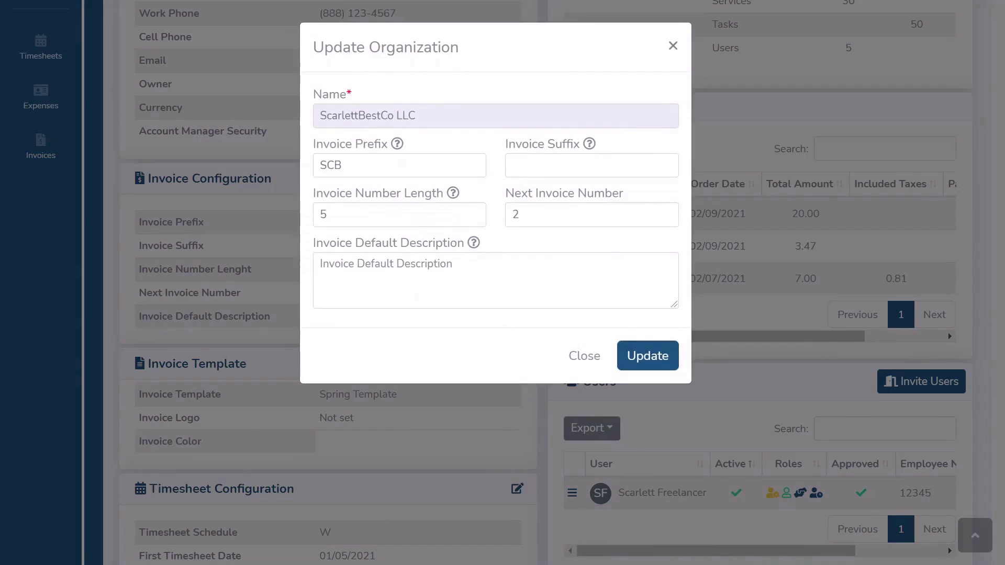
text(Please pay for the invoice using PayPal)
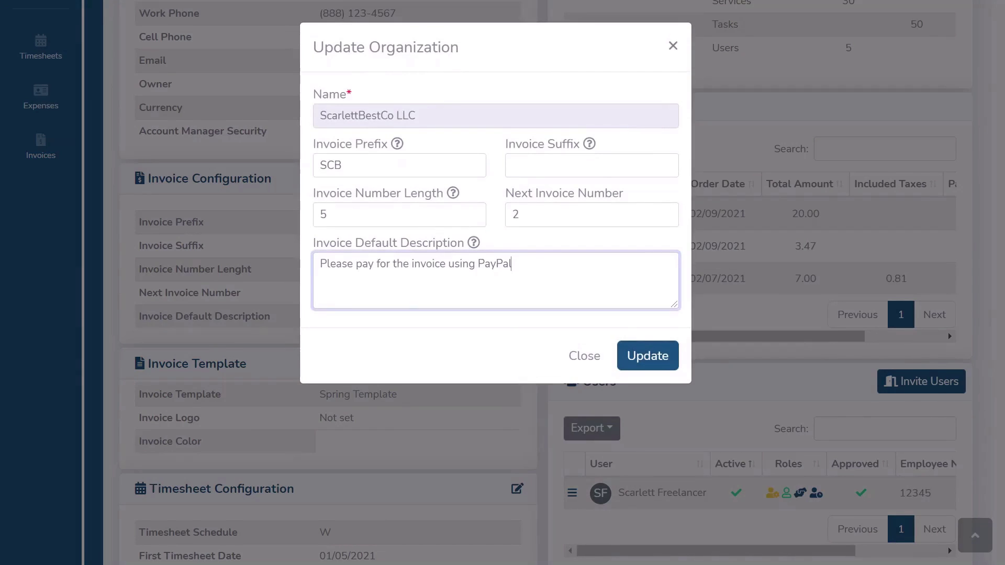
click(645, 357)
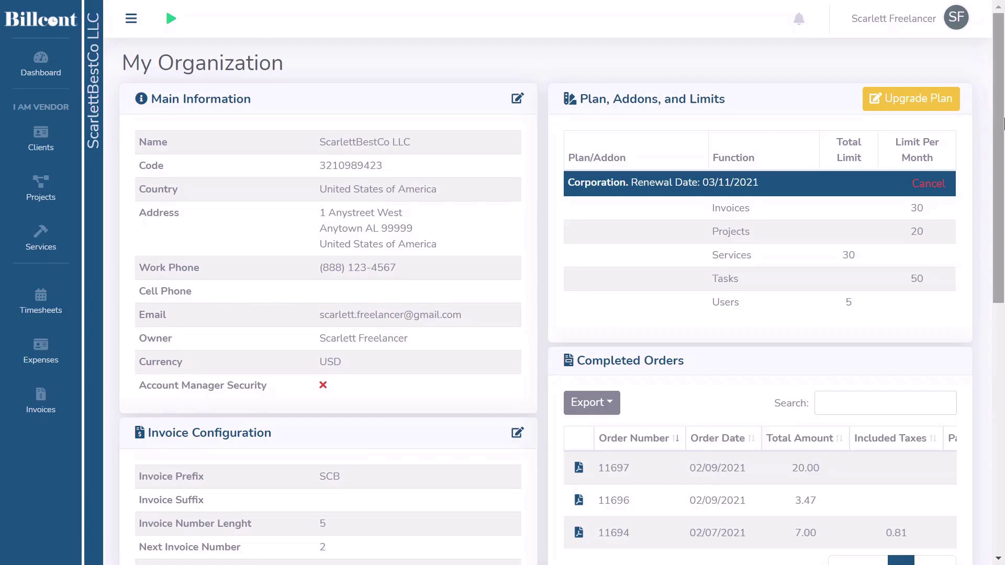
Step: Open the organization's invoice template settings, choose the Spring Template and save the selection
scroll(466, 261, down, 6)
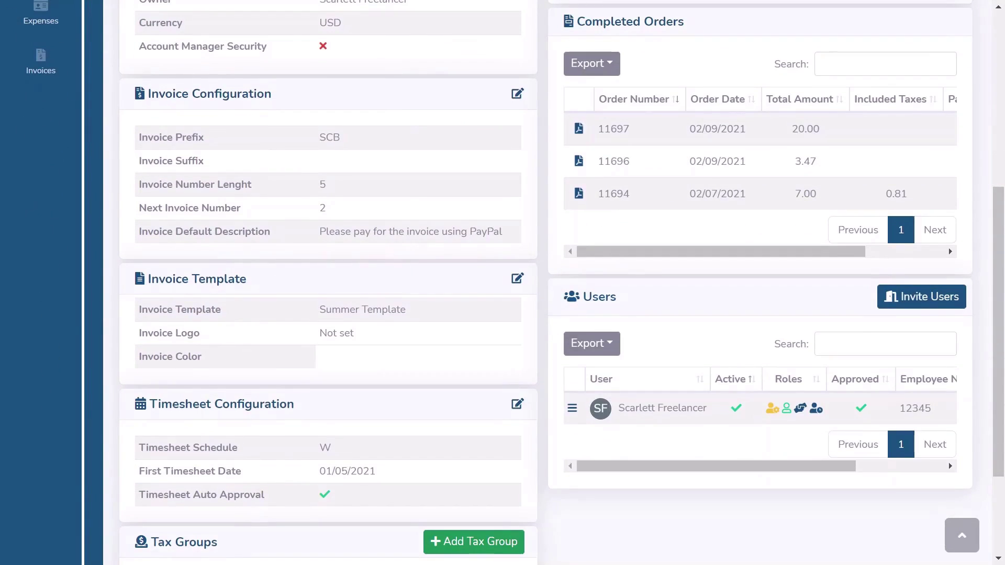
click(516, 281)
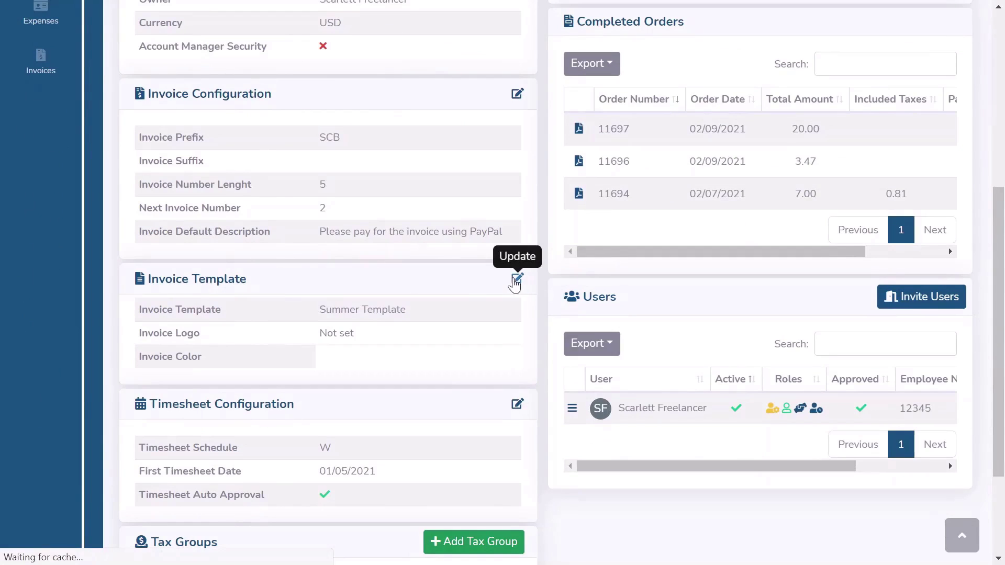
scroll(516, 282, down, 5)
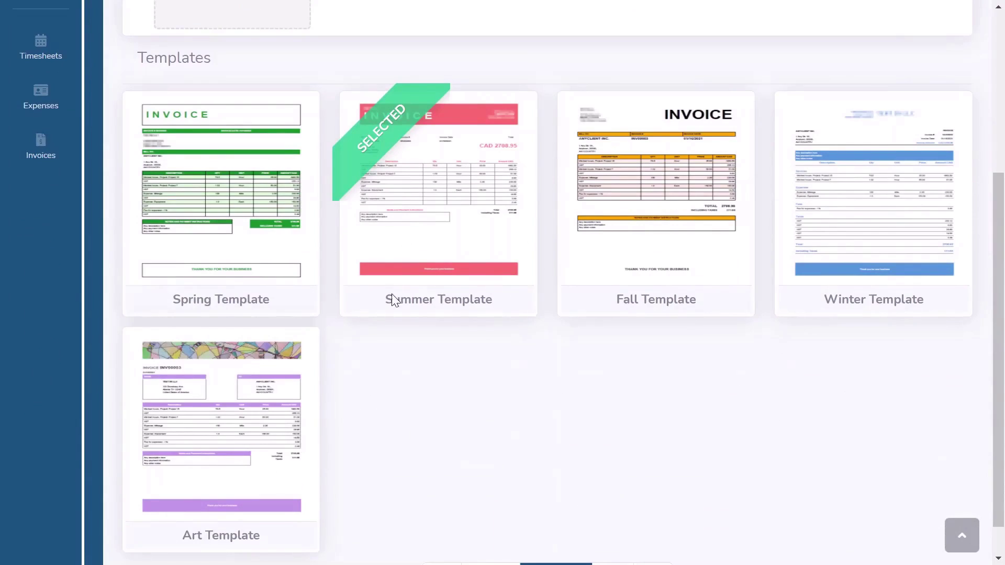
scroll(392, 296, up, 5)
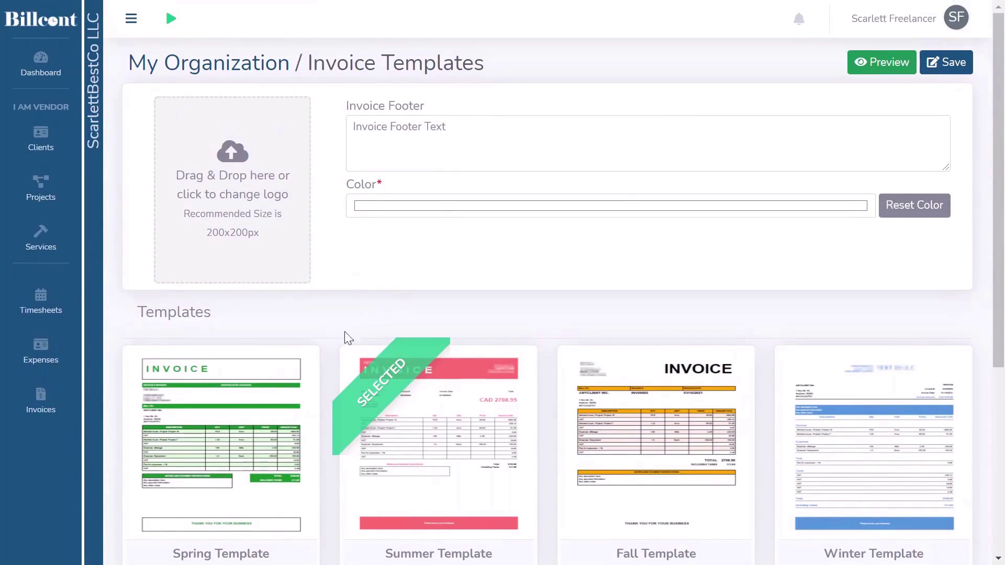
click(226, 421)
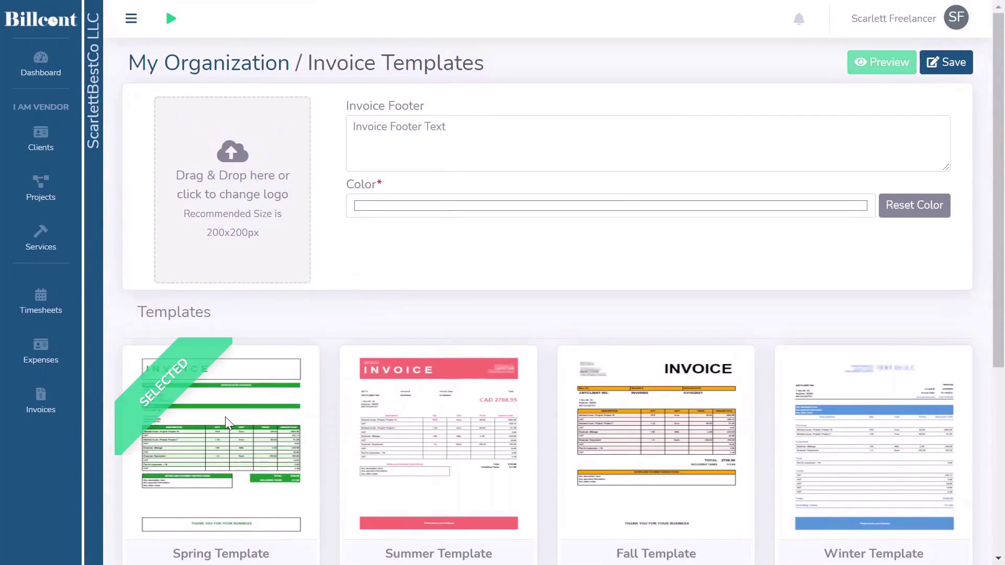
click(951, 65)
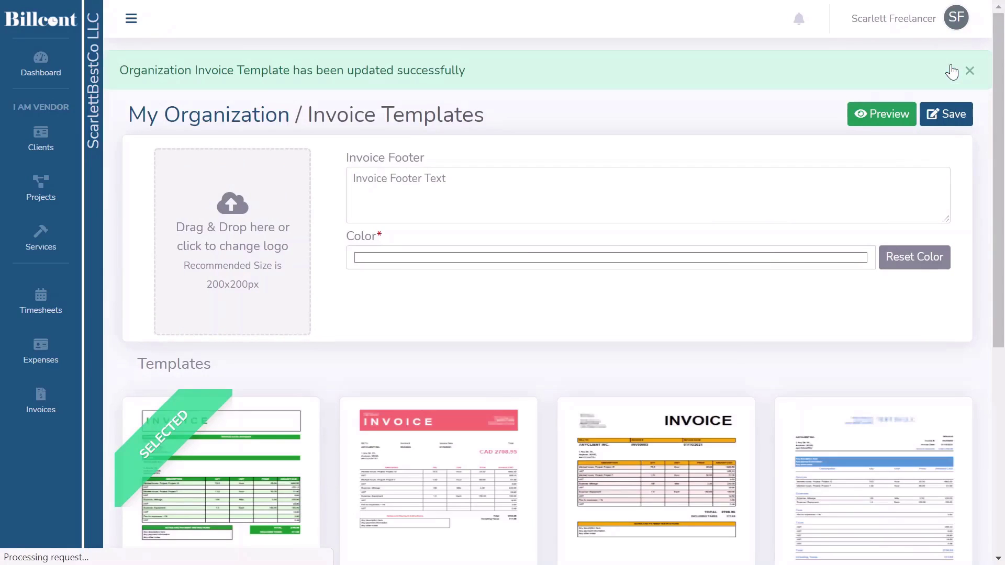
Step: Preview the sample invoice in the Spring Template from header to totals and close the preview
click(875, 119)
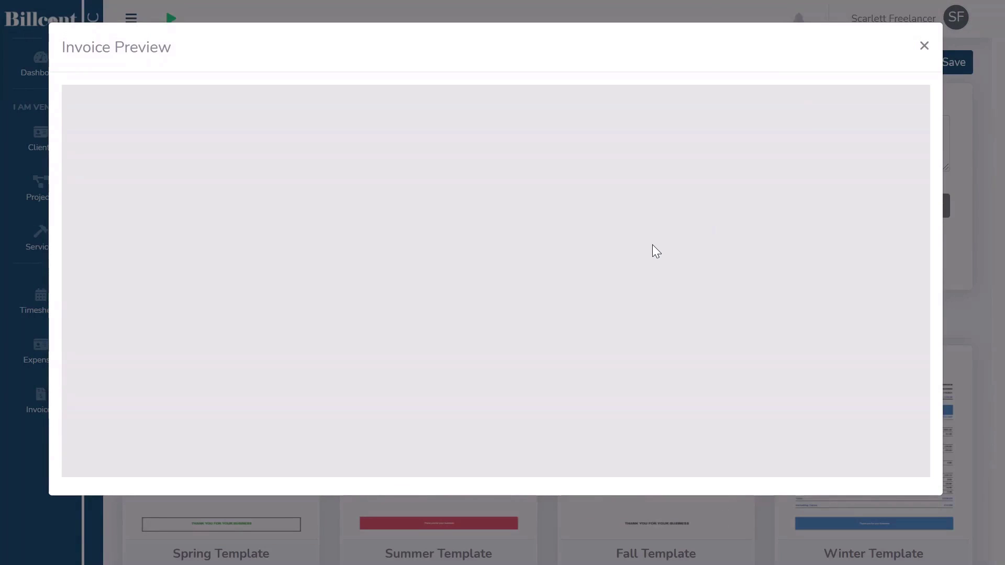
scroll(655, 250, down, 5)
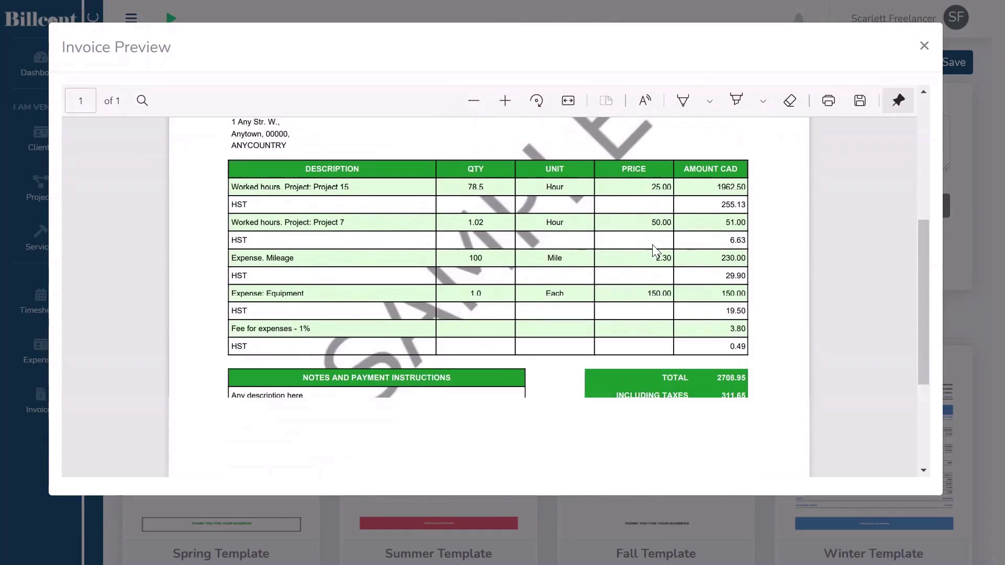
scroll(654, 250, up, 5)
click(925, 46)
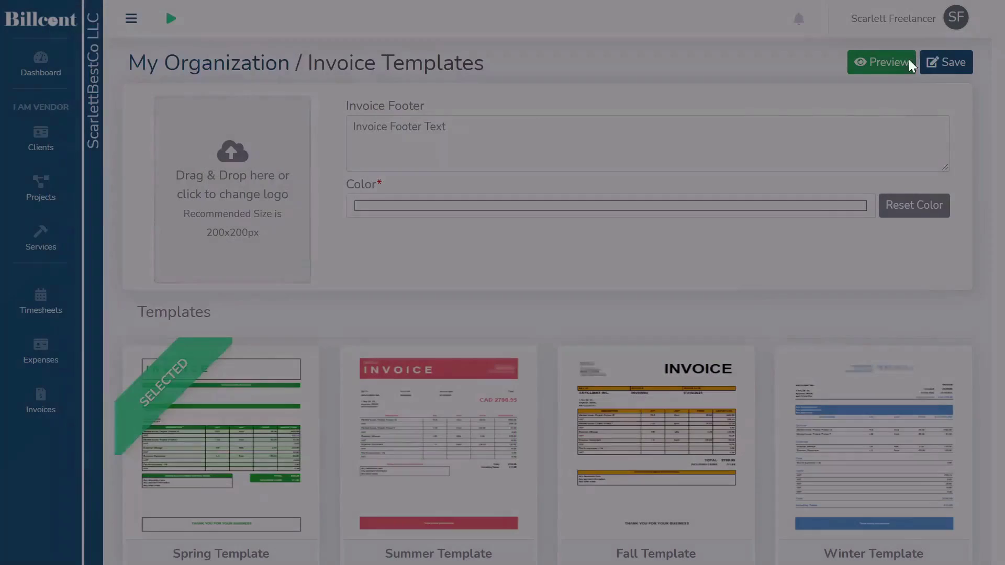
Step: Upload ScarlettBestCoLogo.png from the MyPictures folder as the invoice logo
click(236, 198)
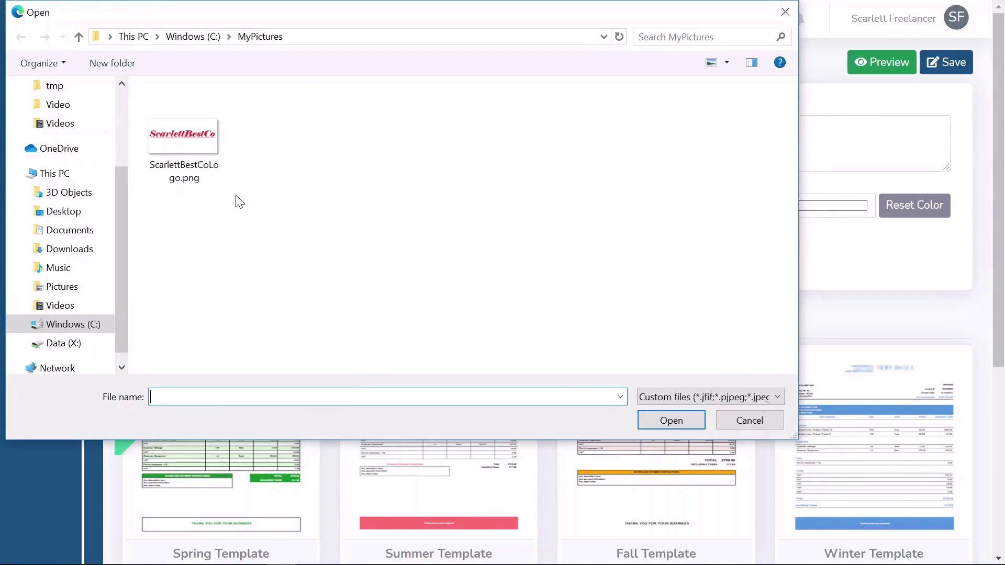
click(209, 162)
click(681, 420)
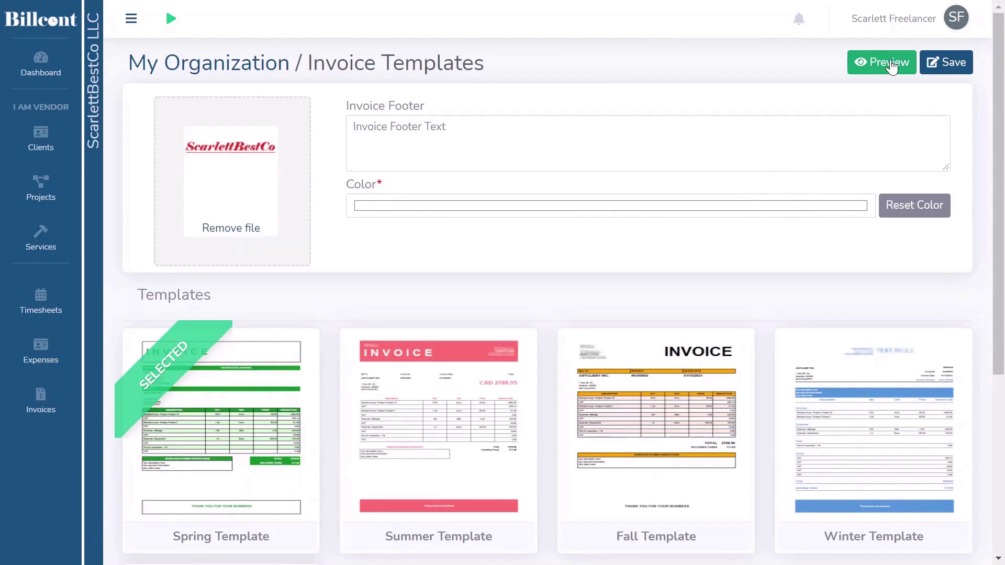
Step: Preview the sample invoice to check the uploaded logo in its header and close the preview
click(891, 64)
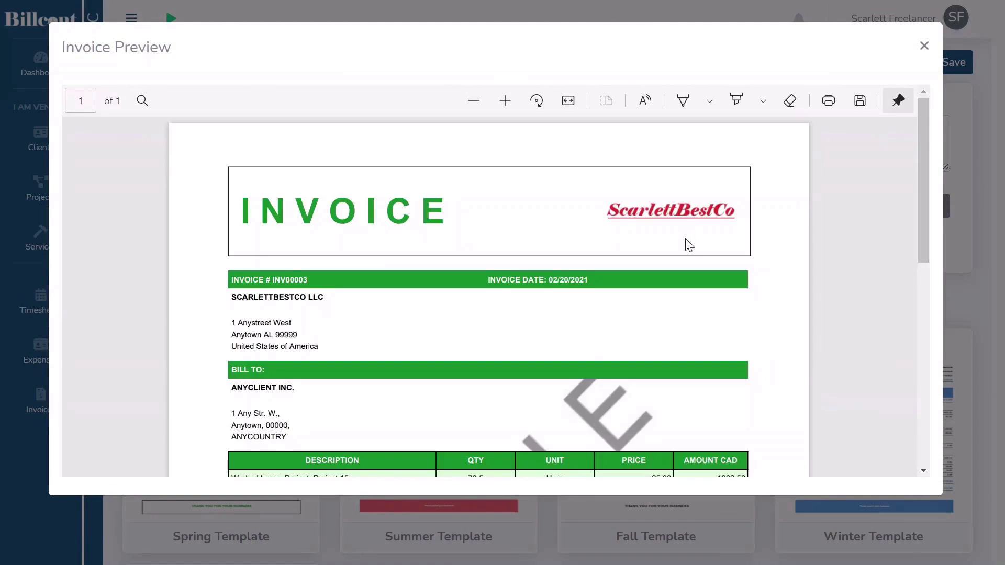
scroll(689, 299, down, 5)
scroll(689, 299, up, 5)
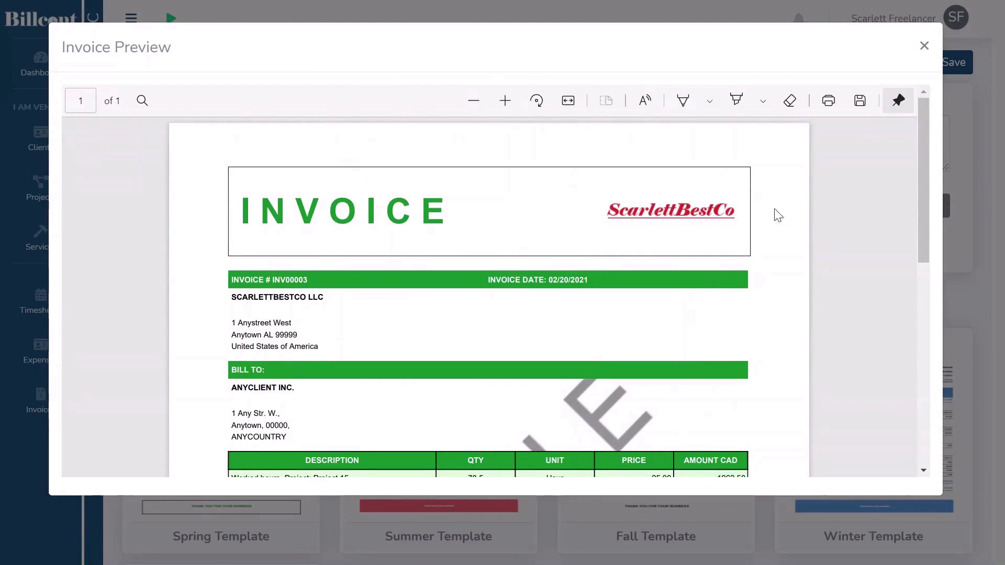
click(924, 45)
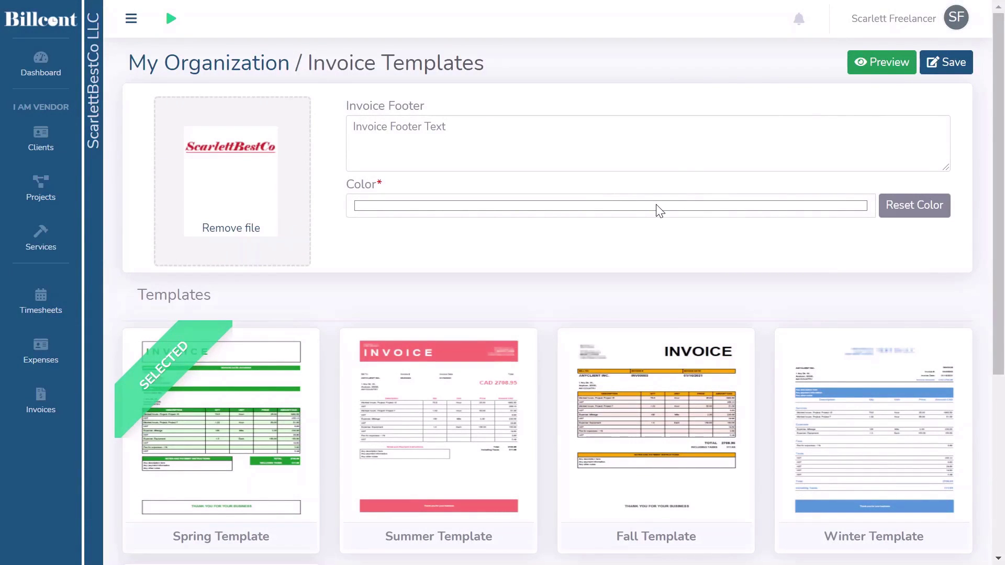
Step: Set the invoice template color to red with RGB 227, 28, 28 and save the template
click(658, 208)
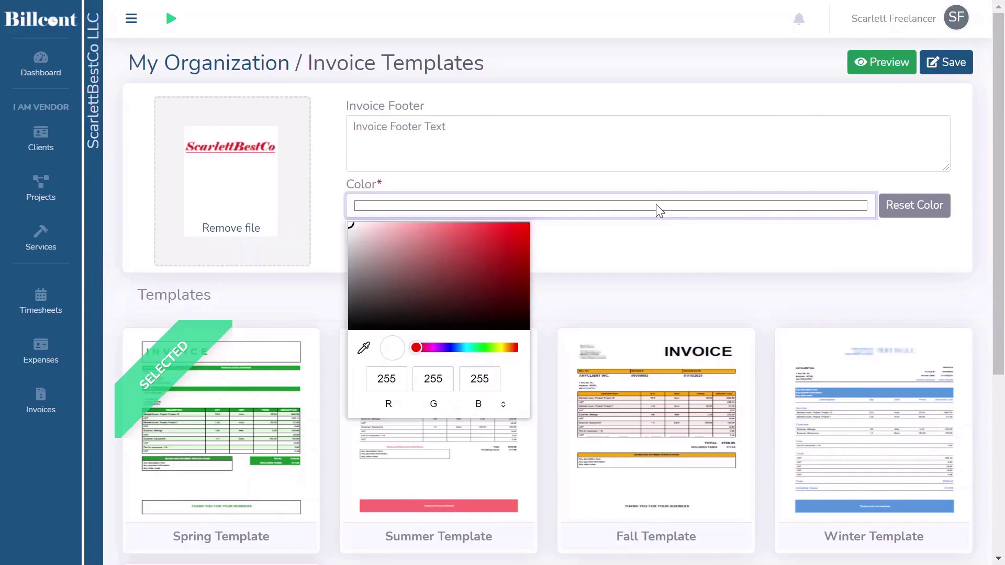
click(505, 236)
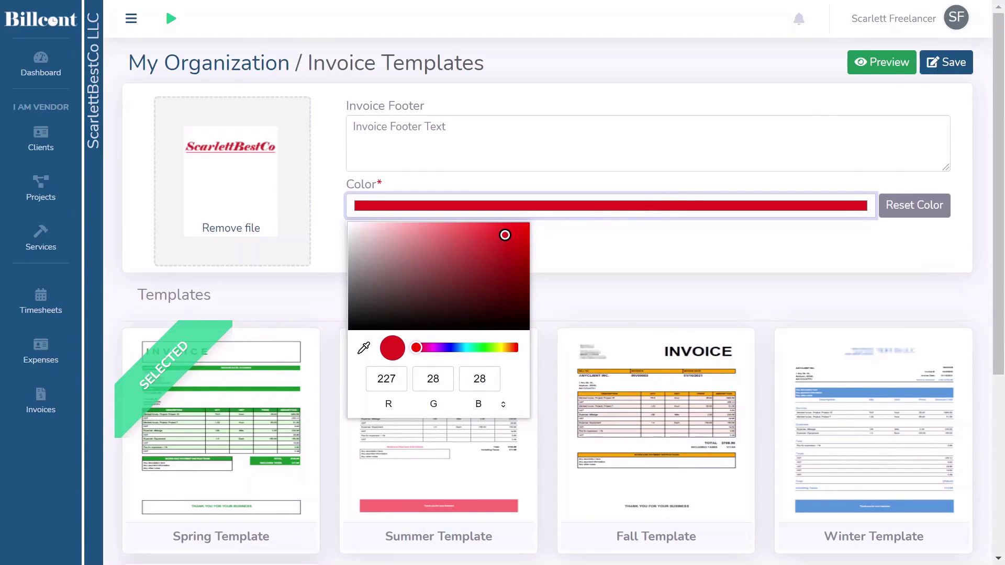
click(954, 62)
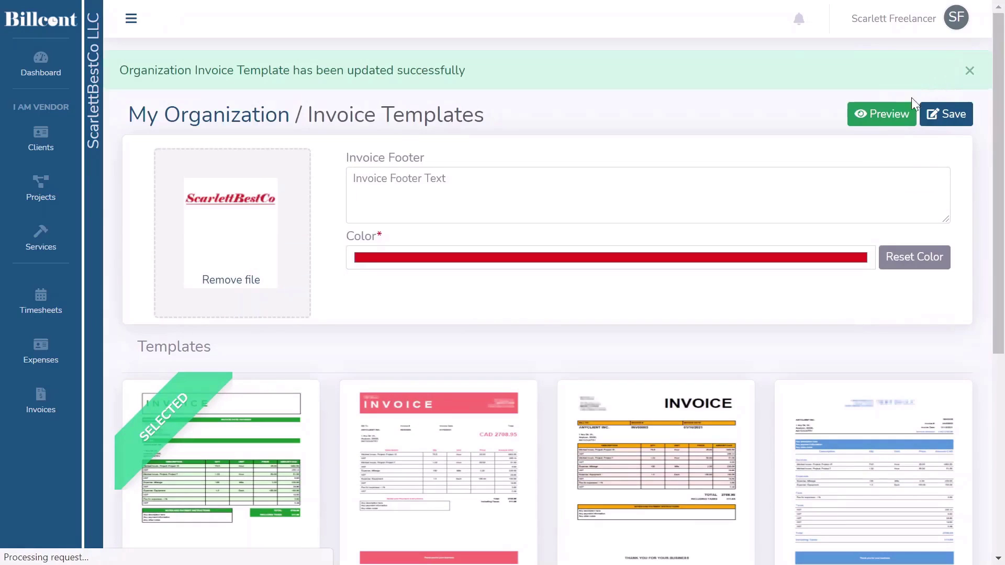
Step: Preview the sample invoice to check the new template color throughout the page
click(888, 114)
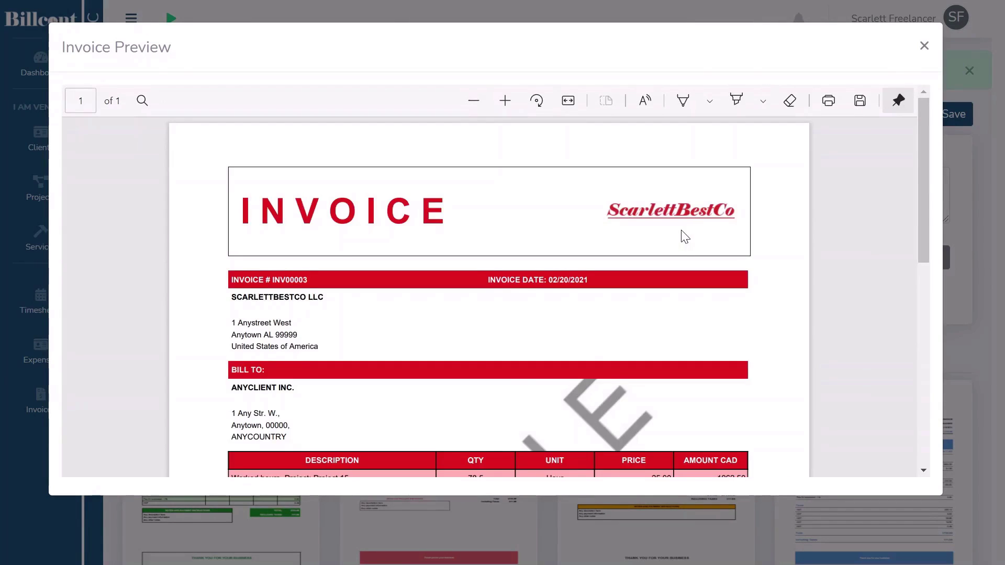
scroll(685, 232, down, 6)
scroll(687, 239, up, 6)
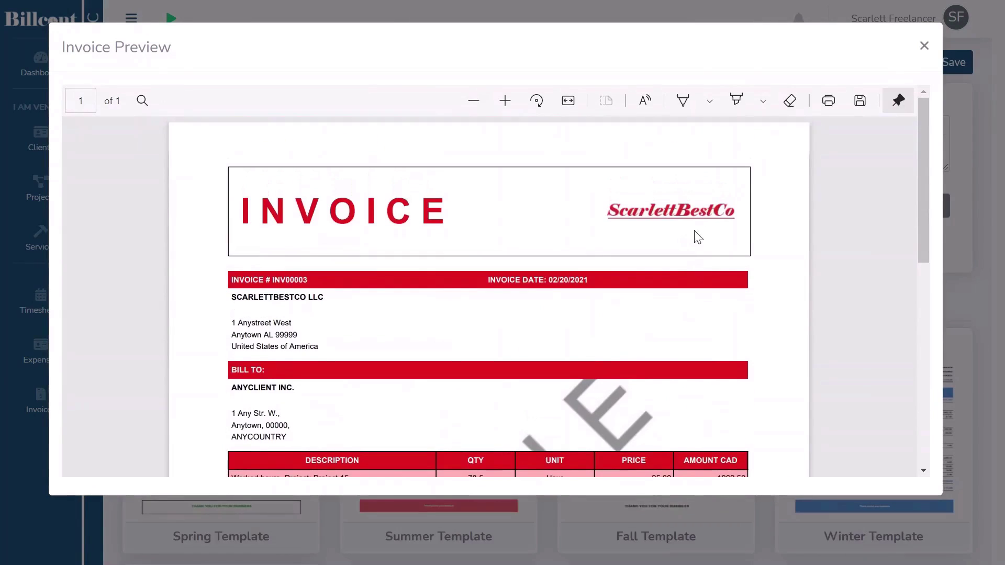
Step: Reset the invoice template color, save the template and return to the My Organization page
click(924, 47)
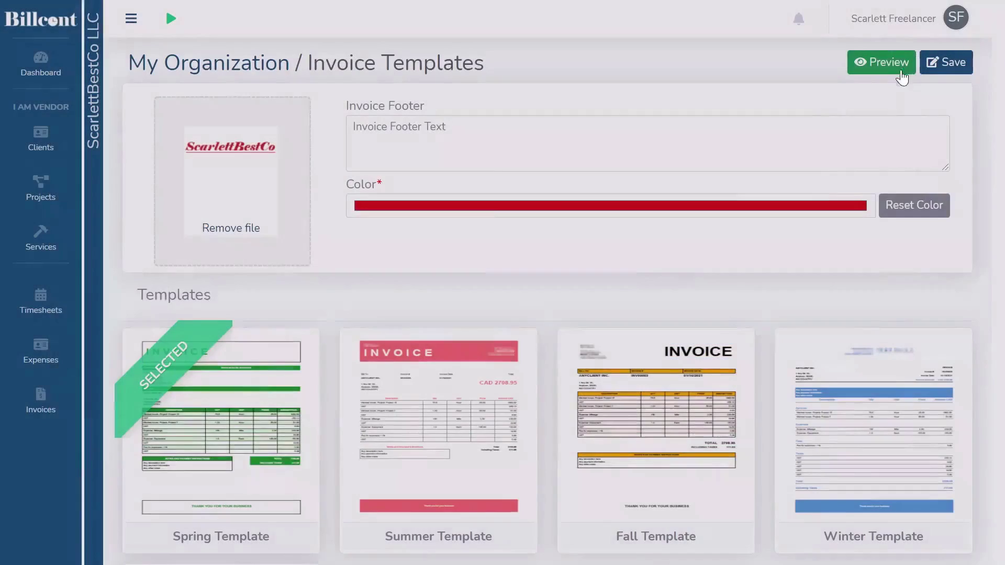
click(903, 208)
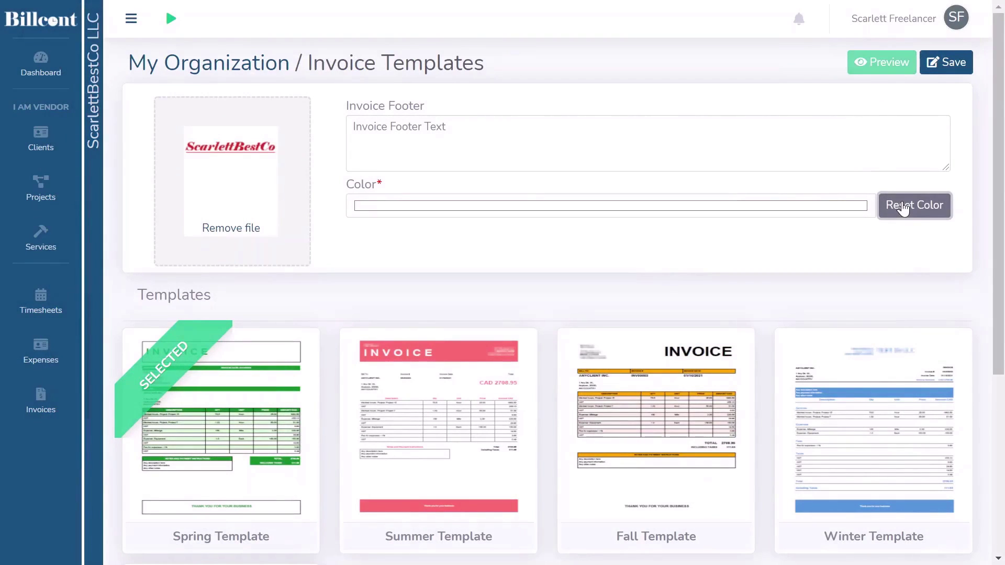
click(953, 64)
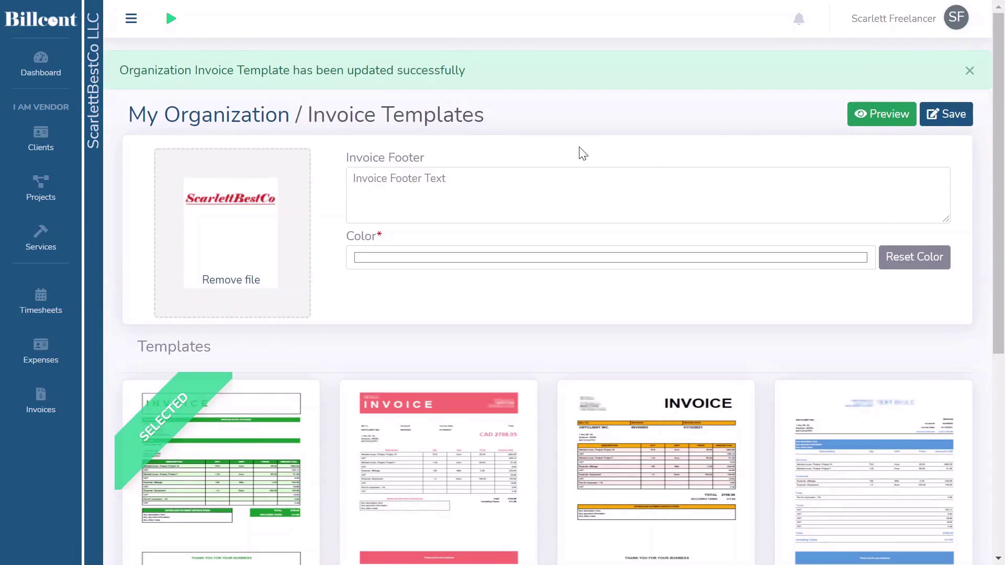
click(215, 121)
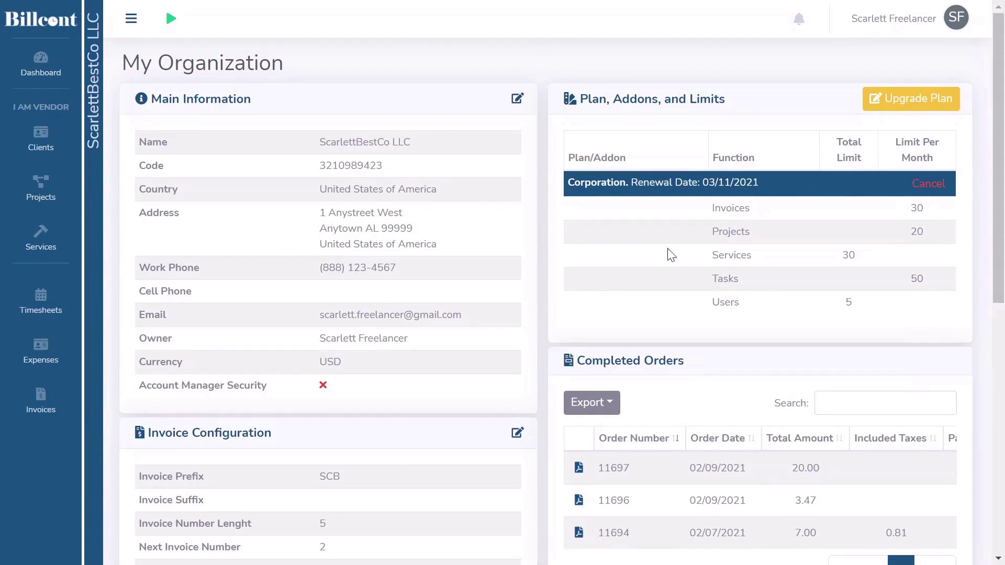
Step: Examine the schedule, first date and auto approval options in the timesheet configuration, and close it without updating
scroll(440, 332, down, 9)
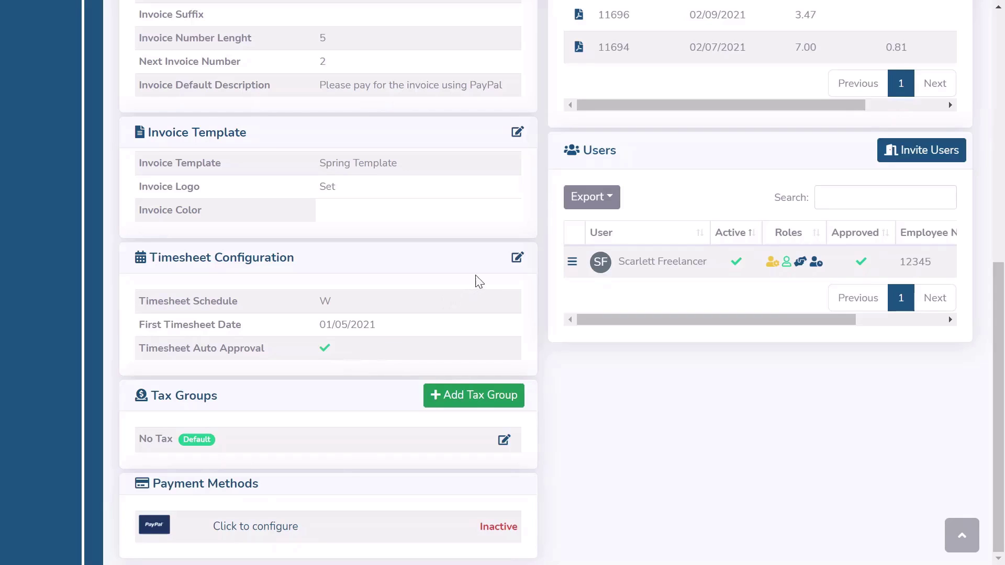
click(507, 261)
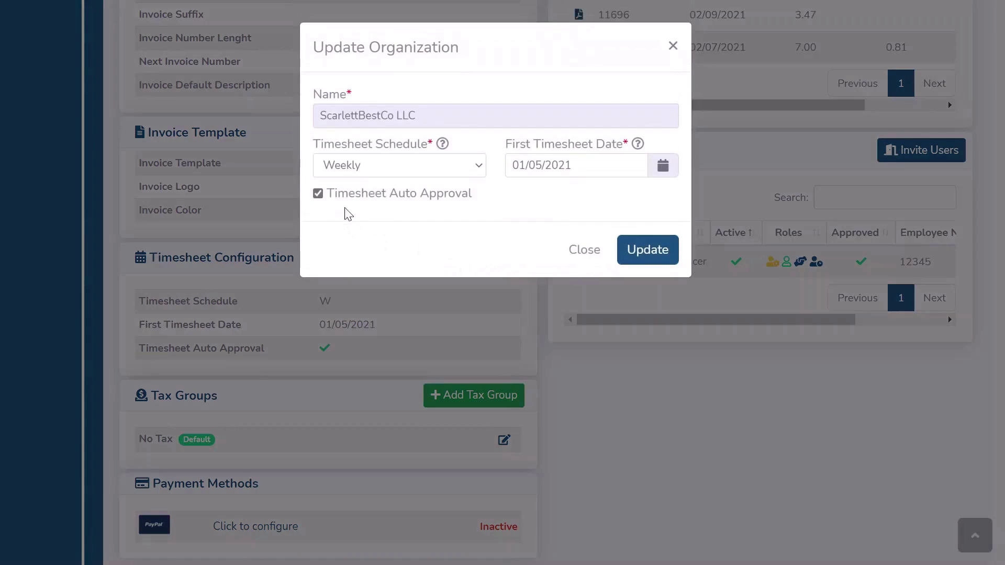
click(318, 194)
click(317, 194)
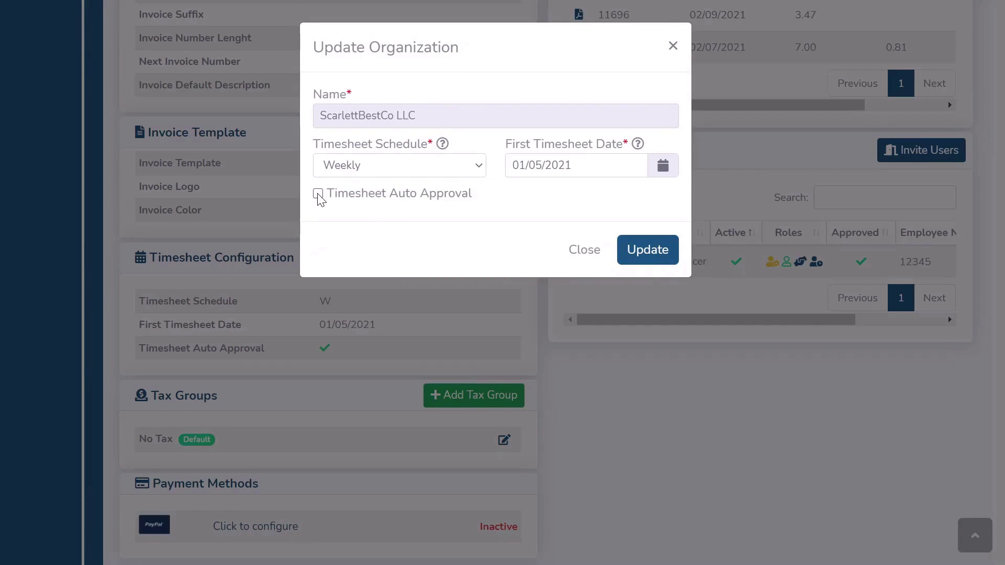
click(578, 253)
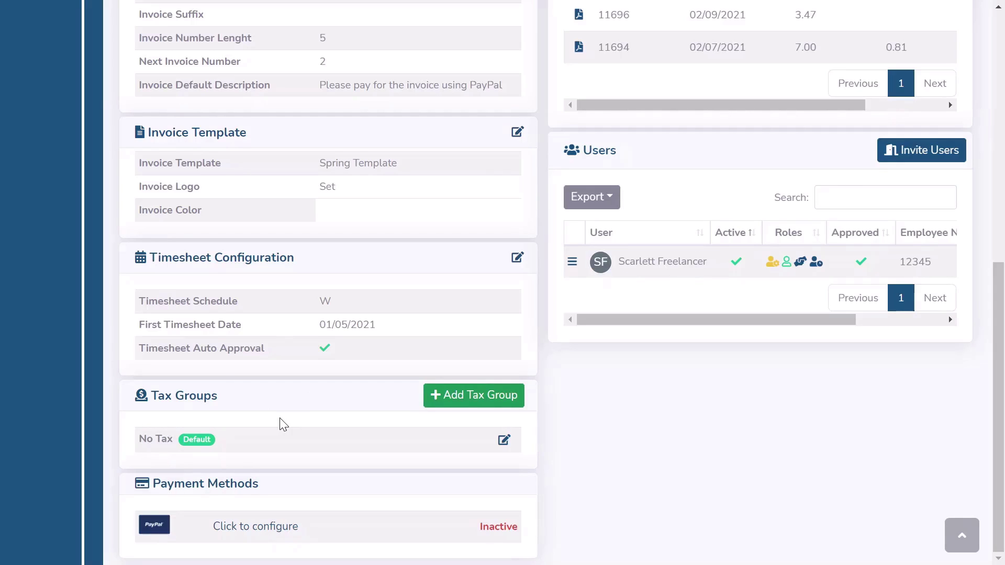
Step: Start a new tax group named Sales Tax with State Tax at 4 percent as its first tax
click(453, 396)
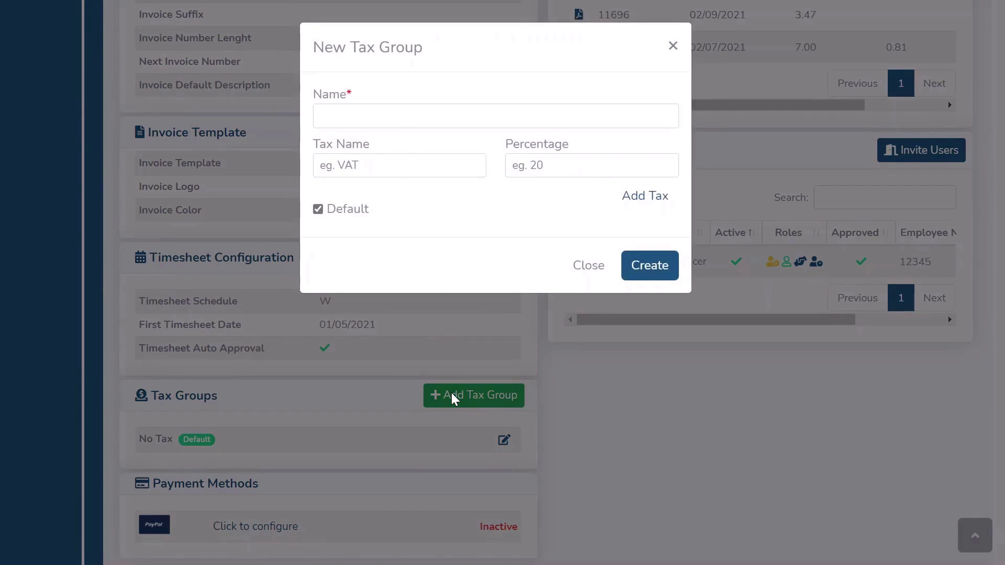
click(402, 119)
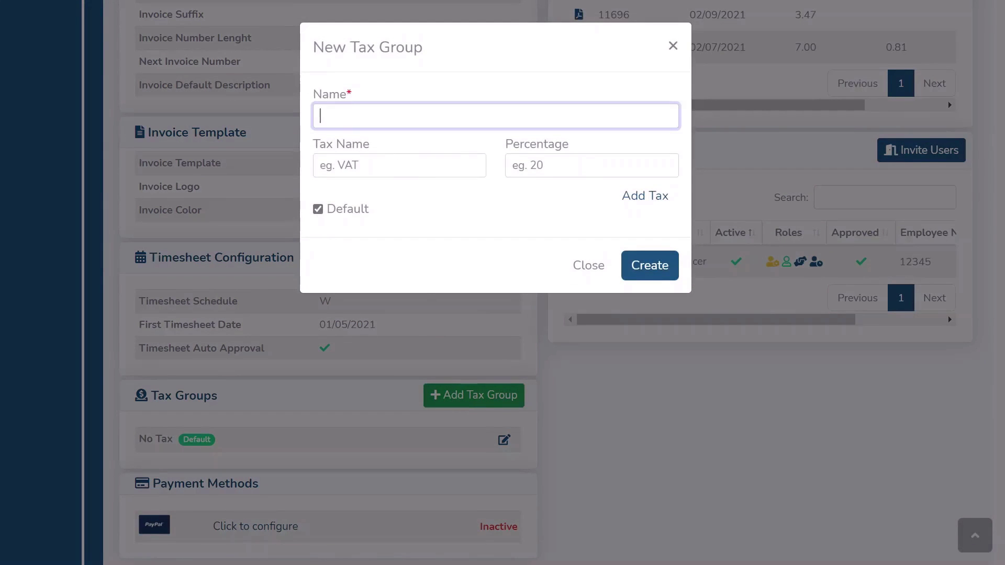
text(Sales Tax)
click(411, 163)
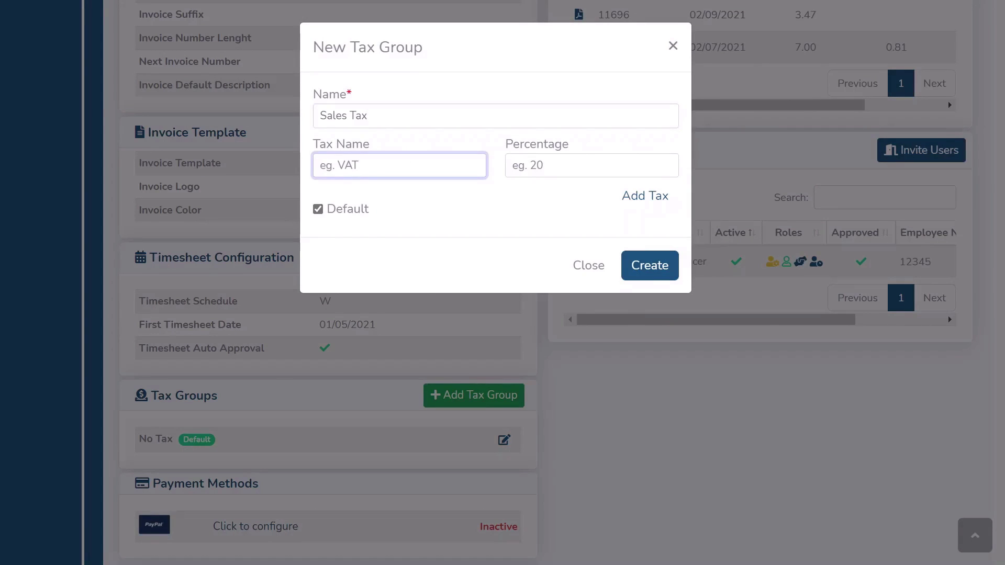
text(State Tax)
click(513, 165)
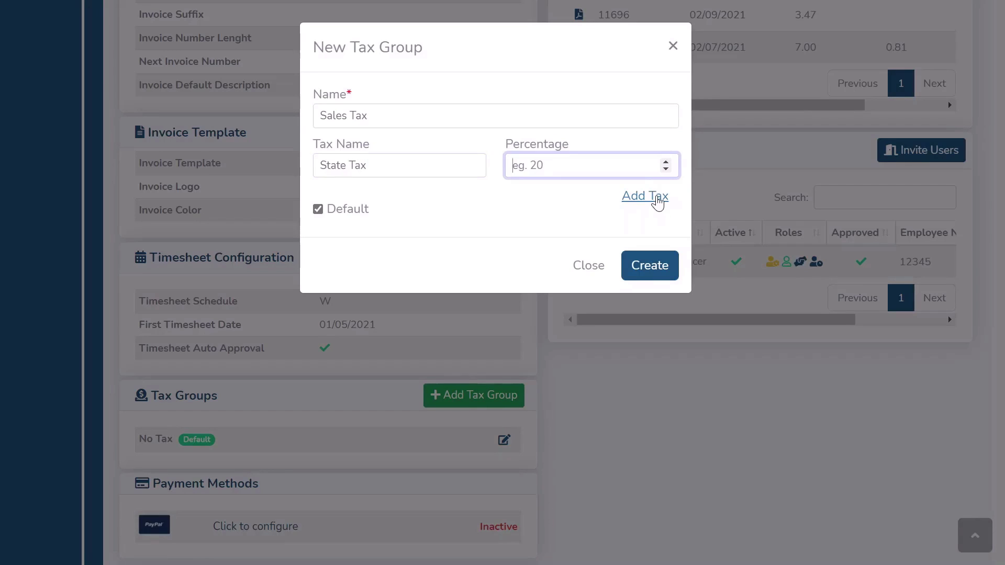
text(4)
Step: Add a second tax named County Tax at 1 percent to the Sales Tax group
click(657, 202)
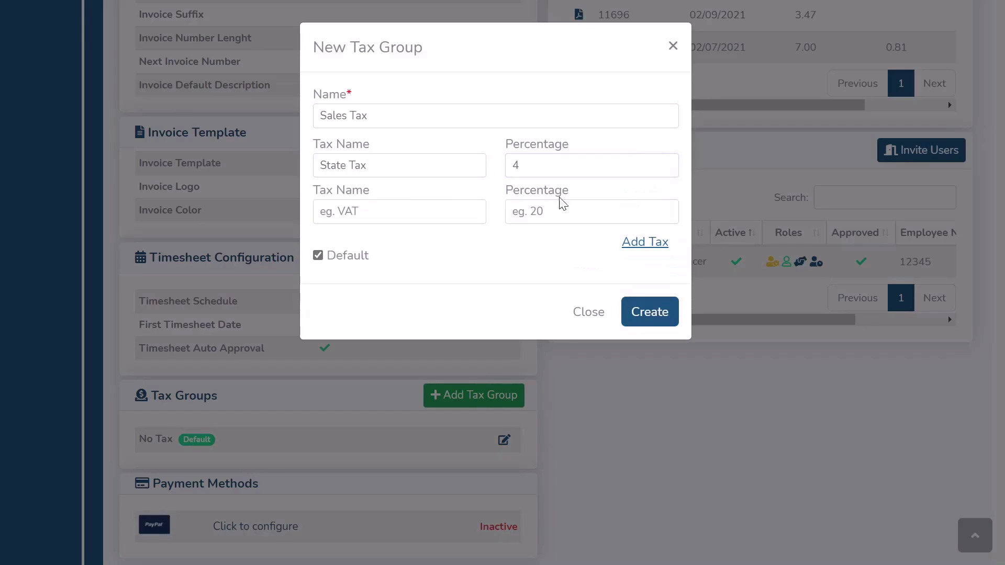
click(320, 210)
text(Co)
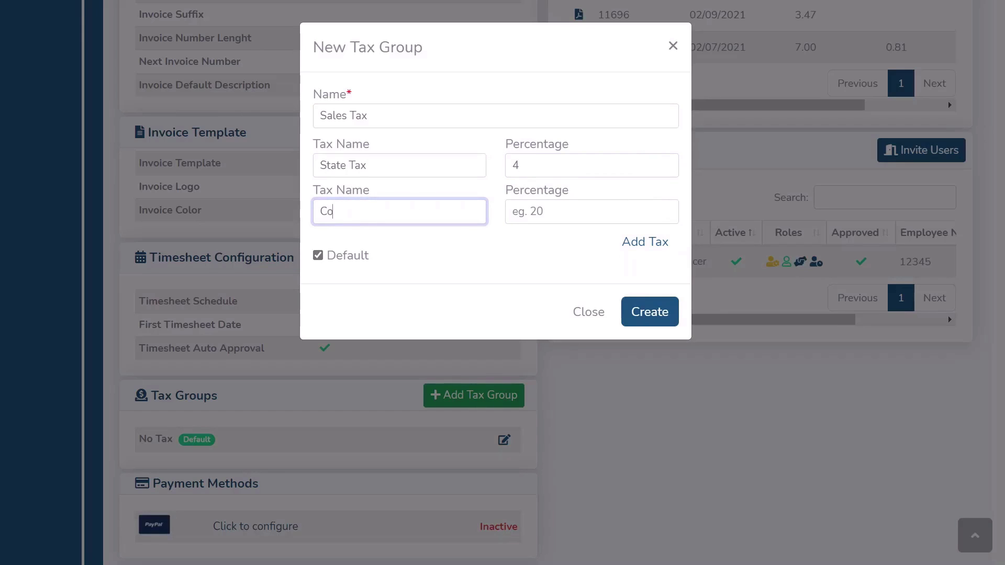
text(unty Tax)
key(Tab)
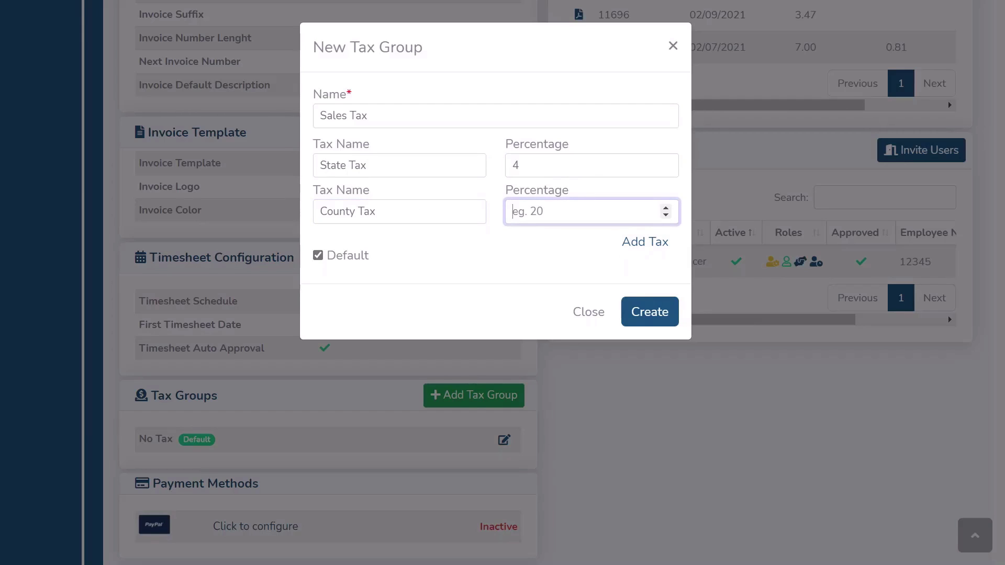
text(1)
Step: Add a third tax named City Tax at 3 percent and create the tax group as default
click(634, 244)
click(399, 258)
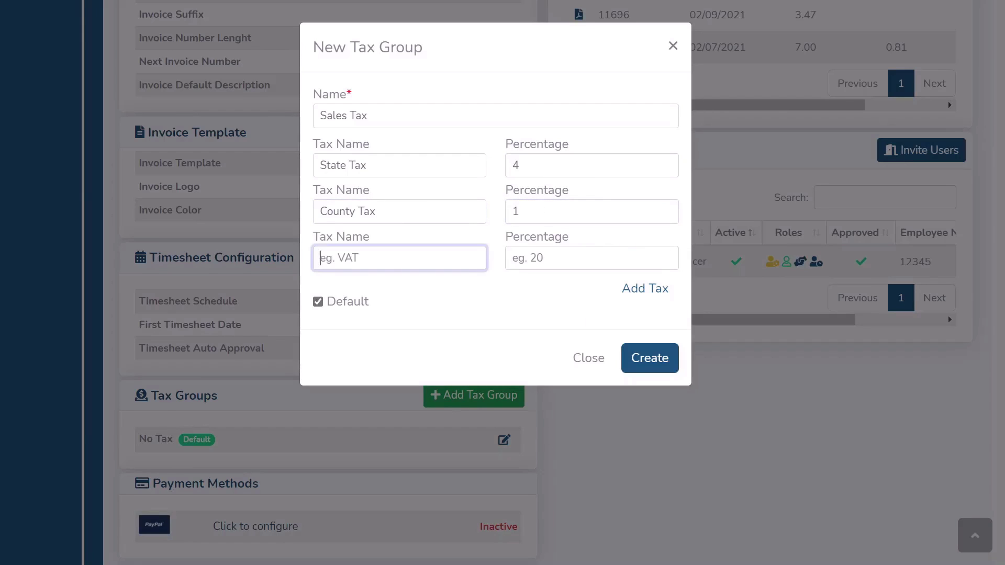
text(City Tax)
key(Tab)
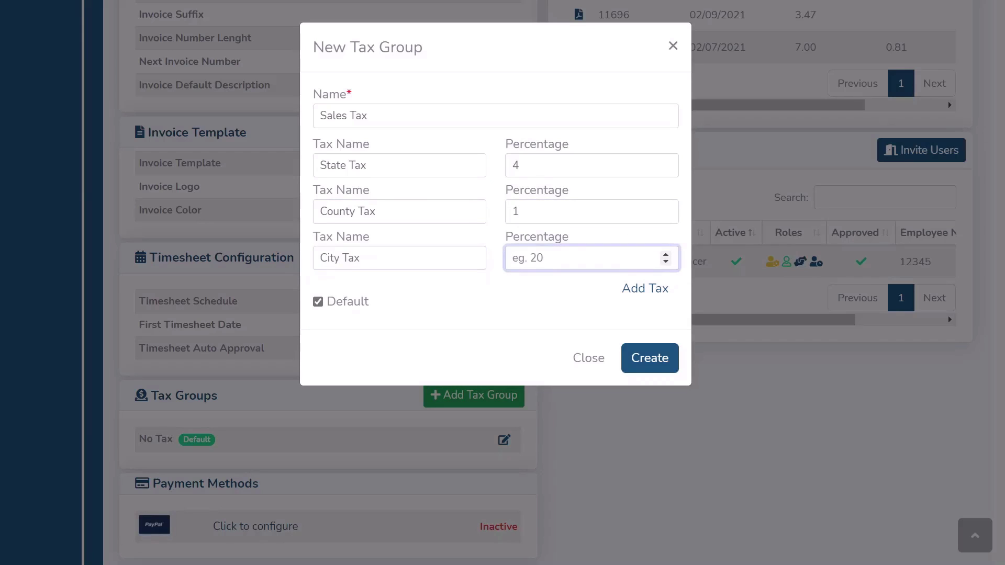
text(3)
click(648, 360)
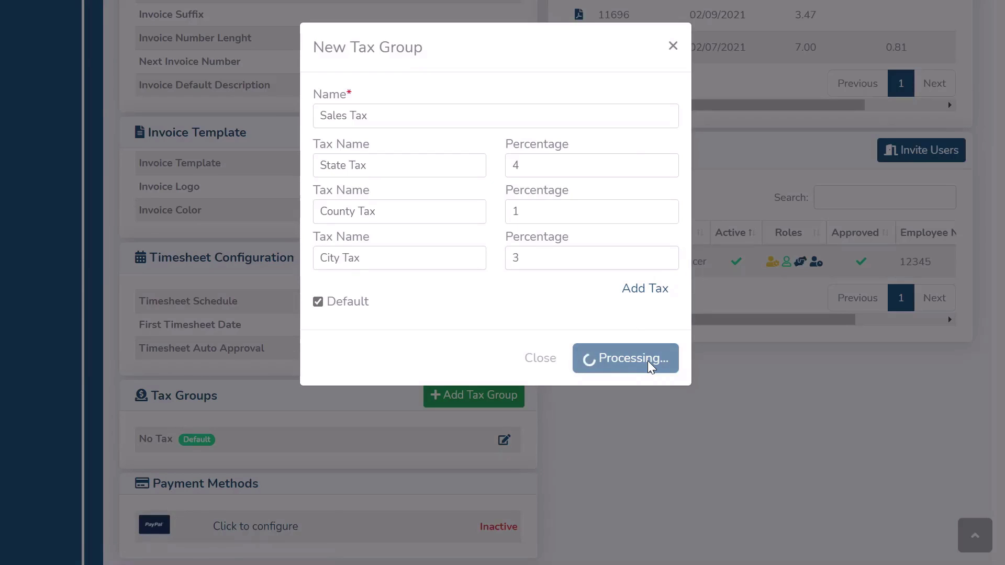
Step: Open the PayPal payment method configuration to check what it requires, and close it without saving
scroll(649, 360, down, 10)
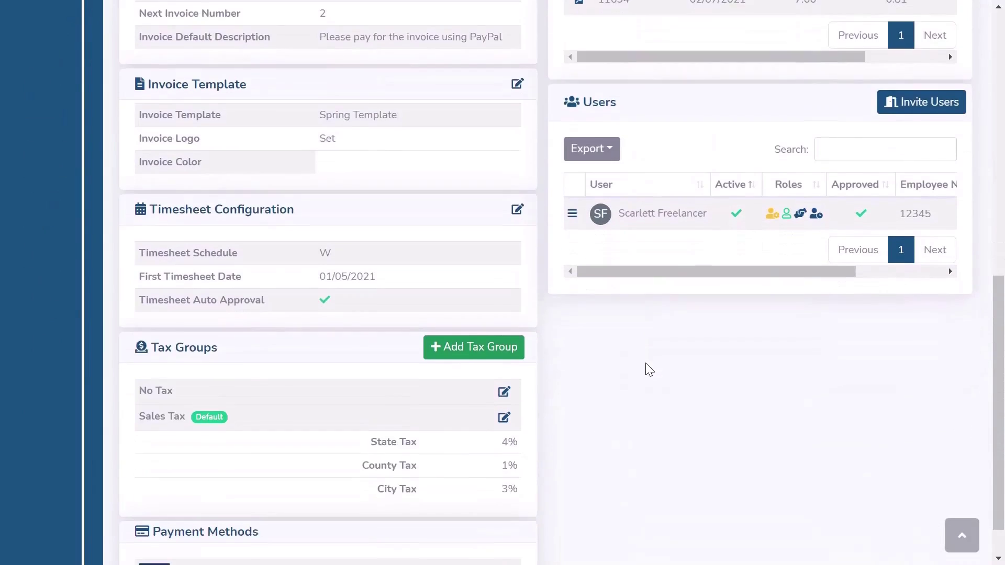
scroll(648, 370, down, 1)
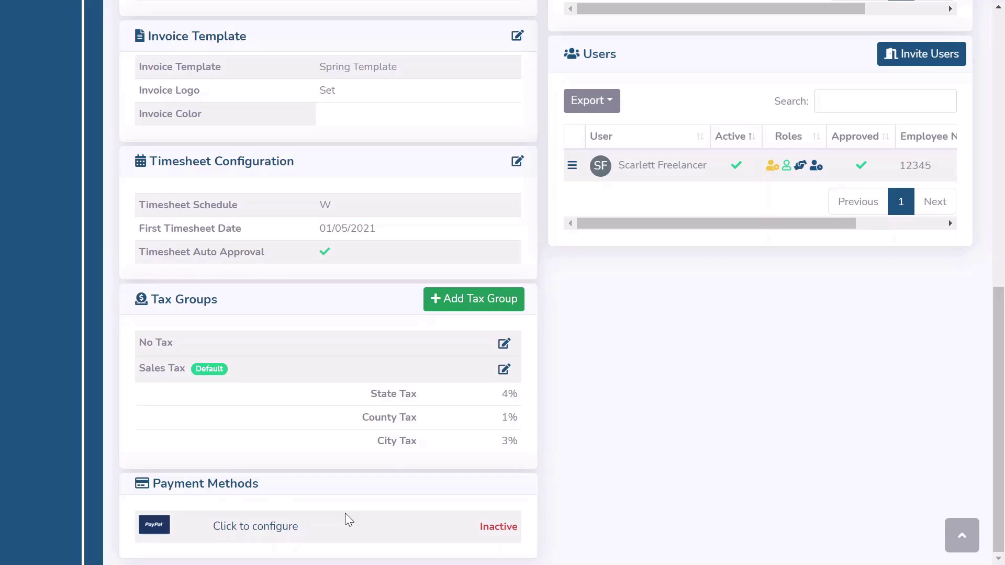
click(288, 532)
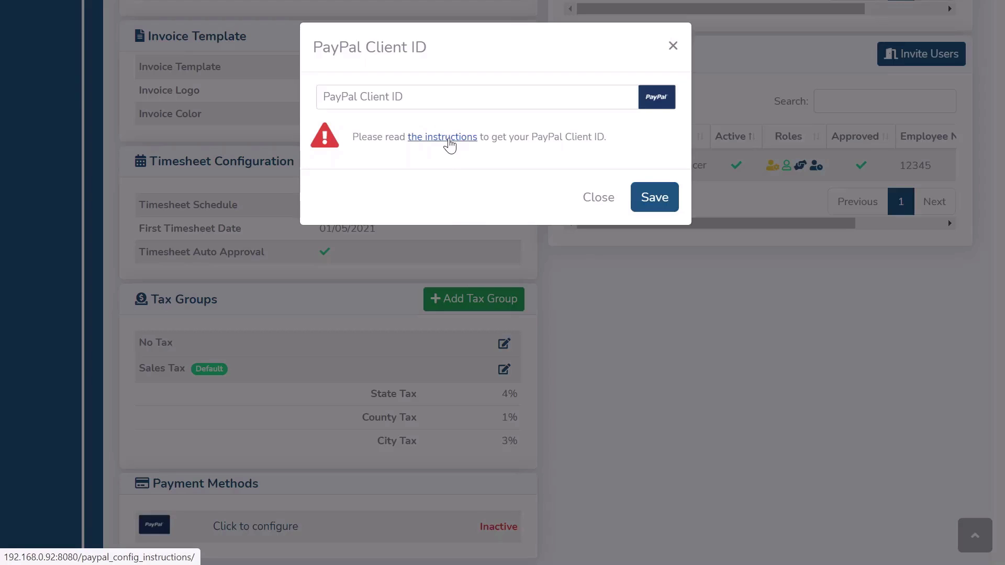
click(595, 204)
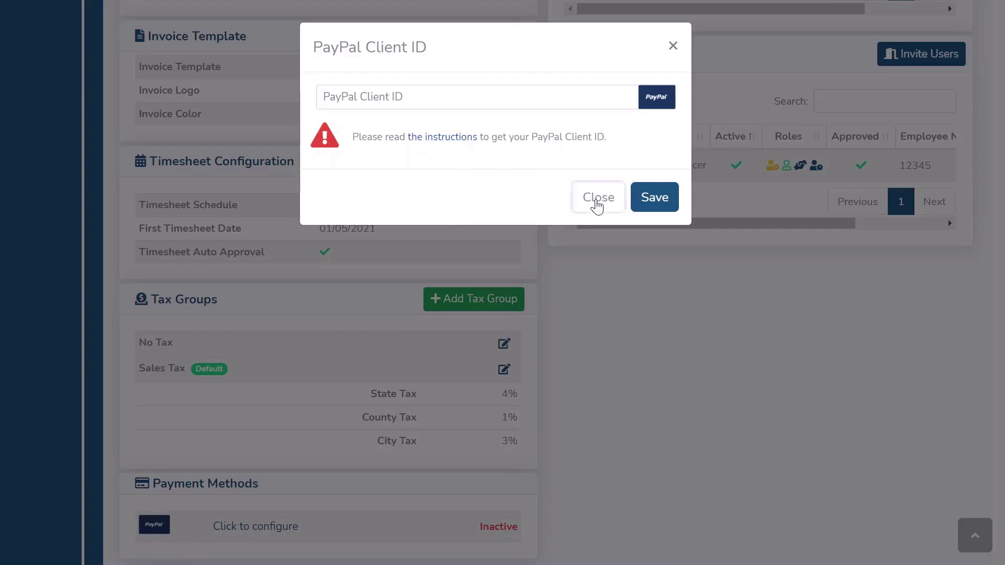
Step: View the organization's plan limits and the plan upgrade wizard's introduction, and close the wizard
scroll(735, 414, up, 10)
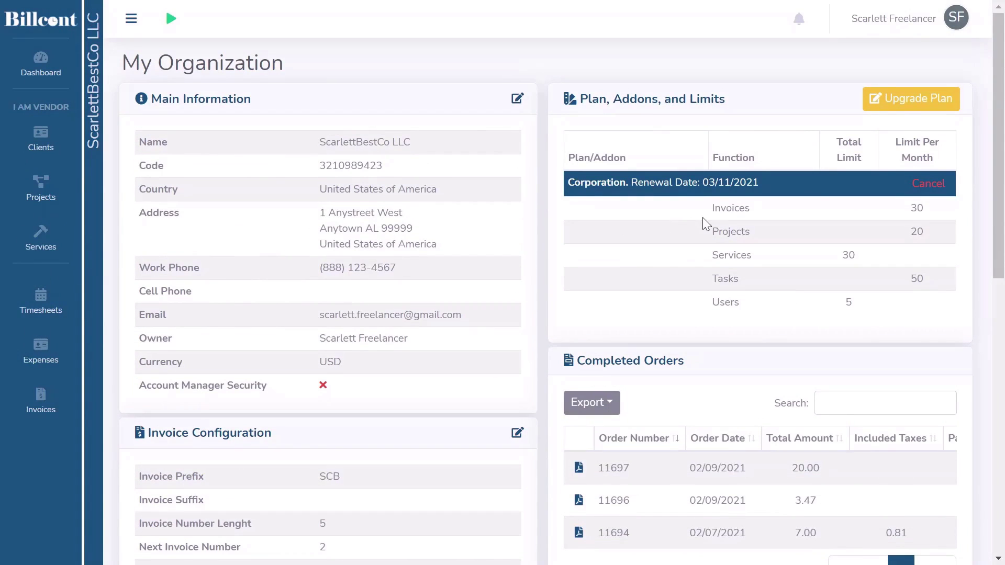
click(911, 103)
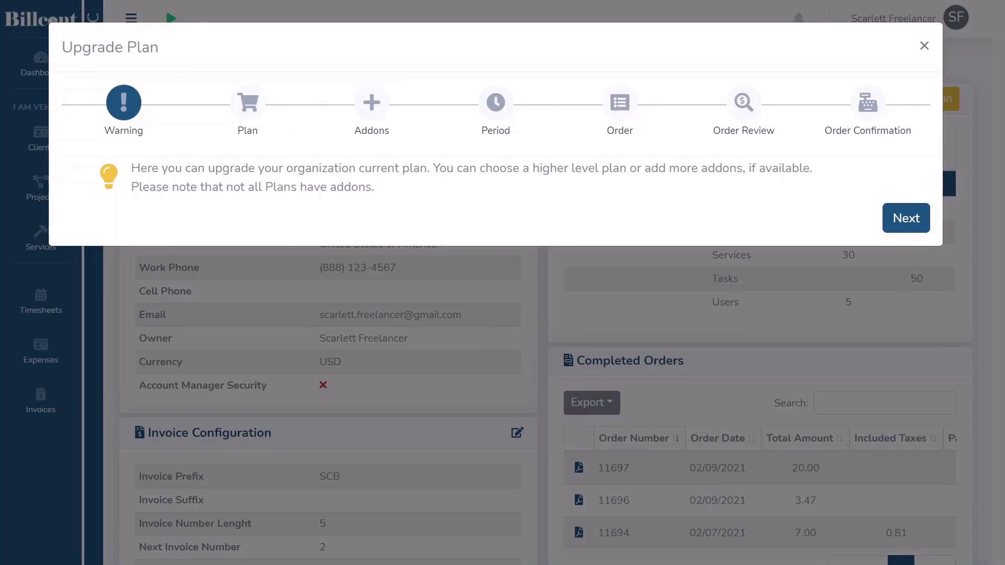
click(925, 47)
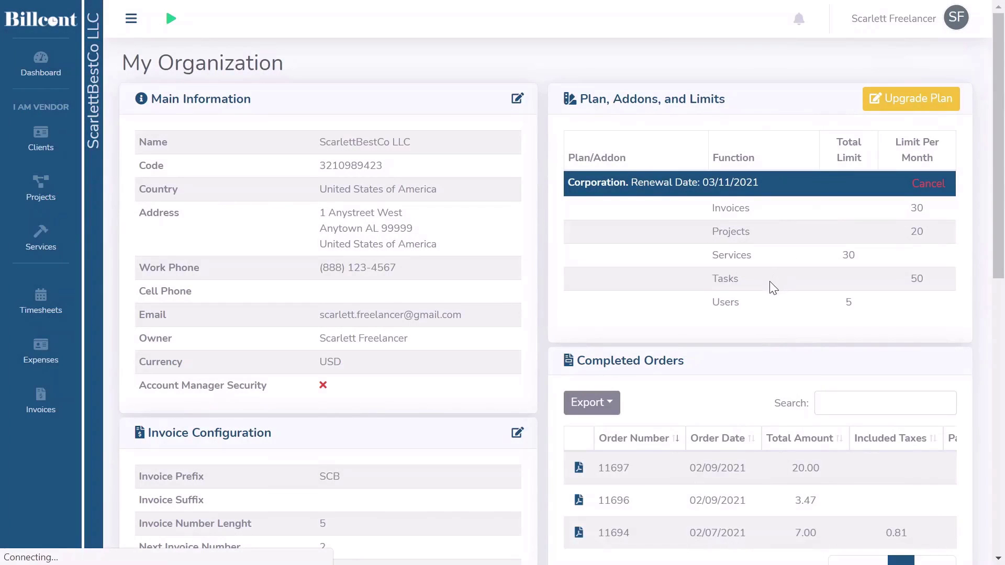
Step: Review the completed orders and users sections, view the form for inviting new users, and close it without sending invitations
scroll(759, 297, down, 2)
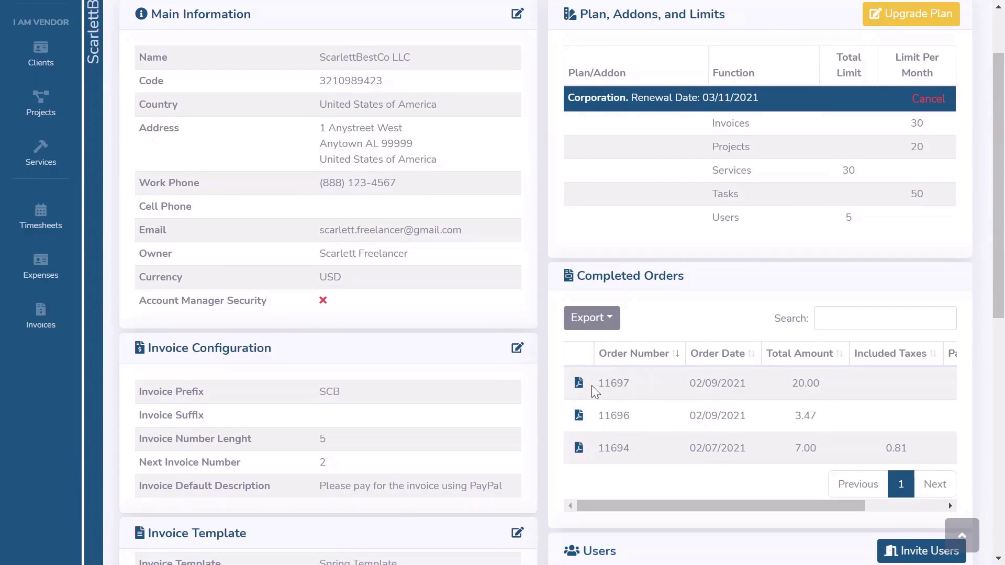
scroll(589, 419, down, 4)
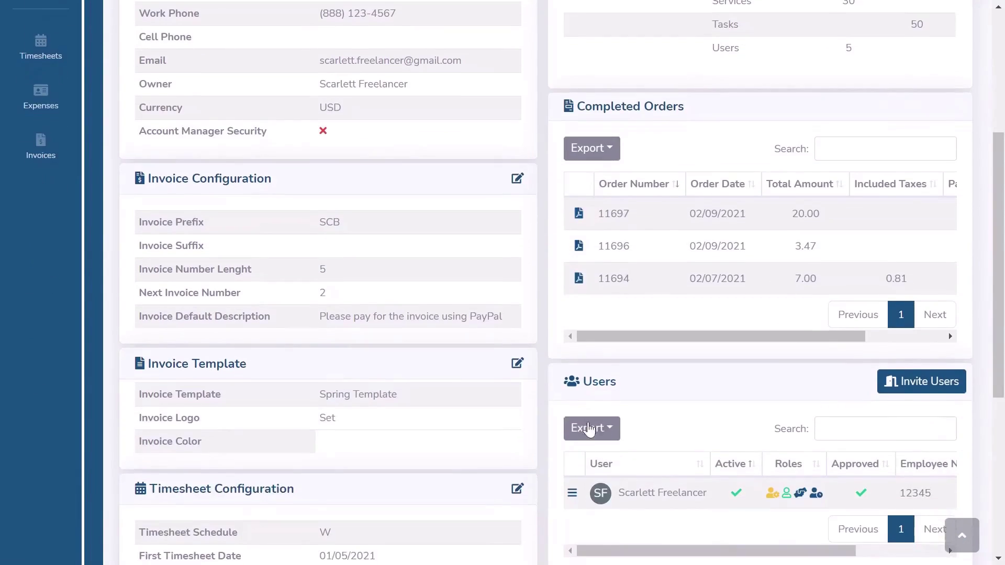
scroll(698, 481, down, 4)
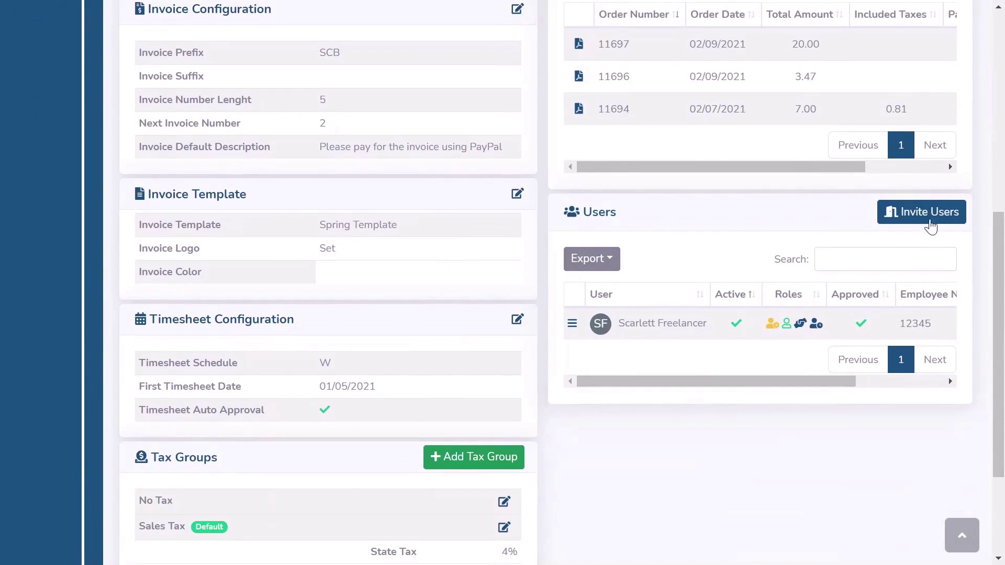
click(930, 222)
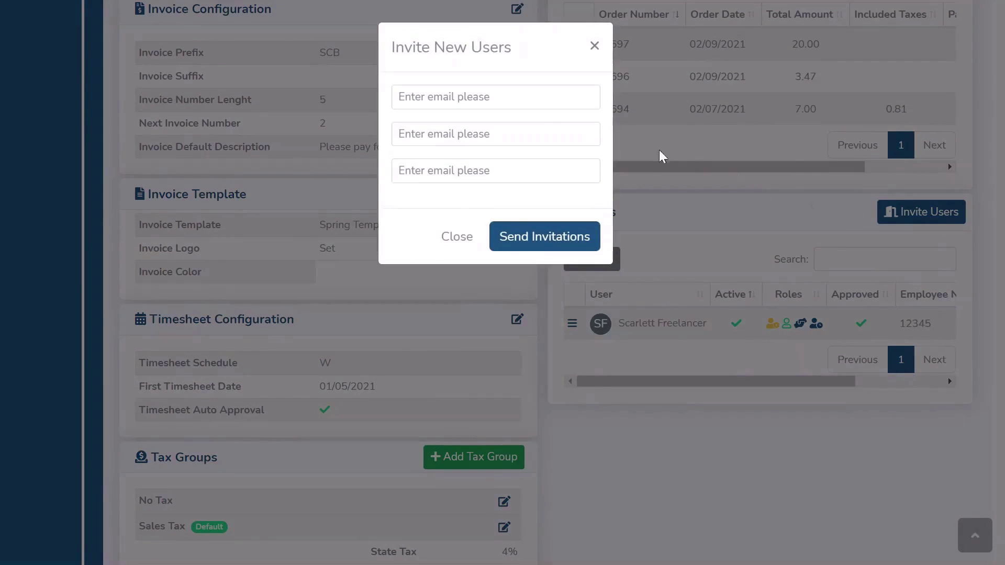
click(451, 238)
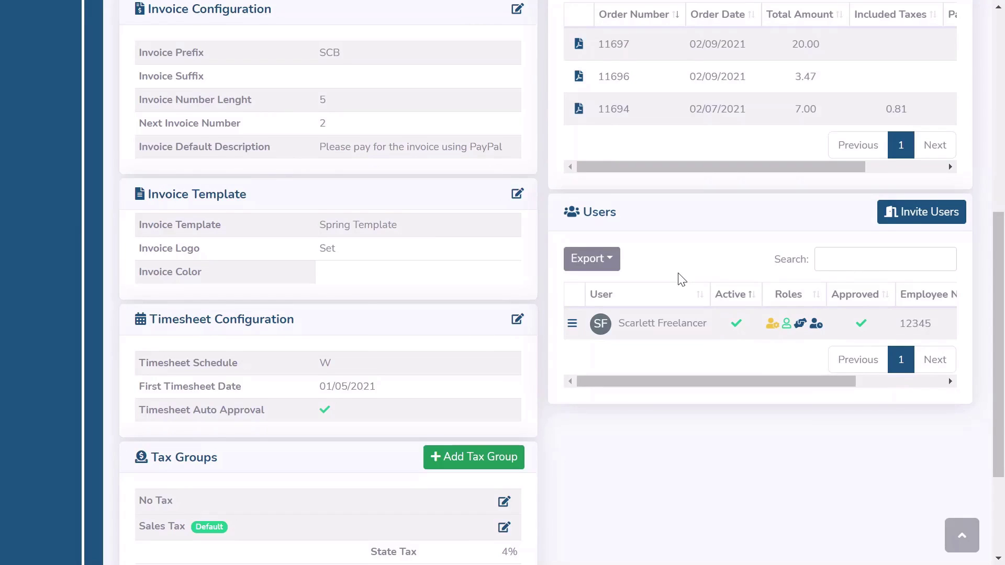
scroll(681, 280, up, 8)
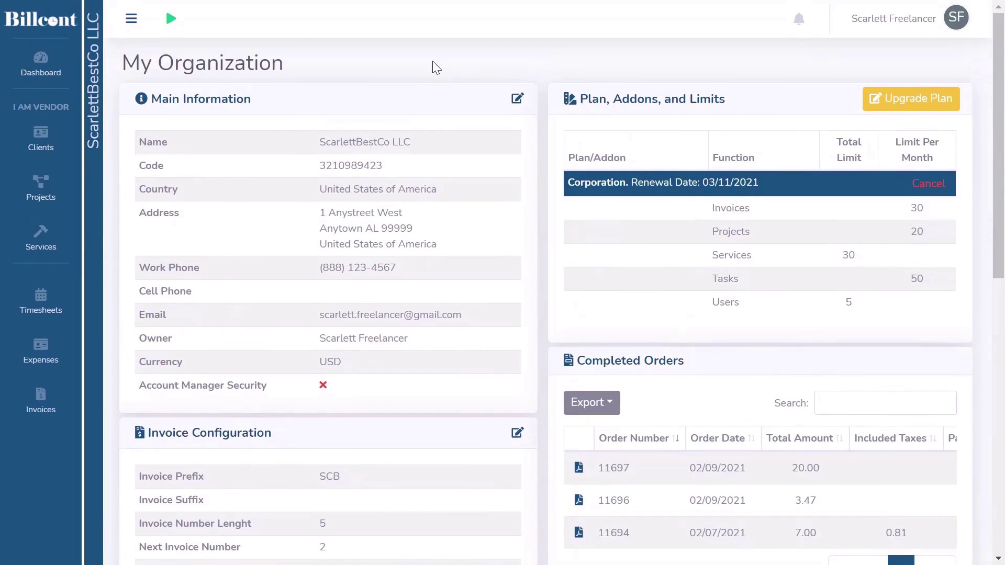